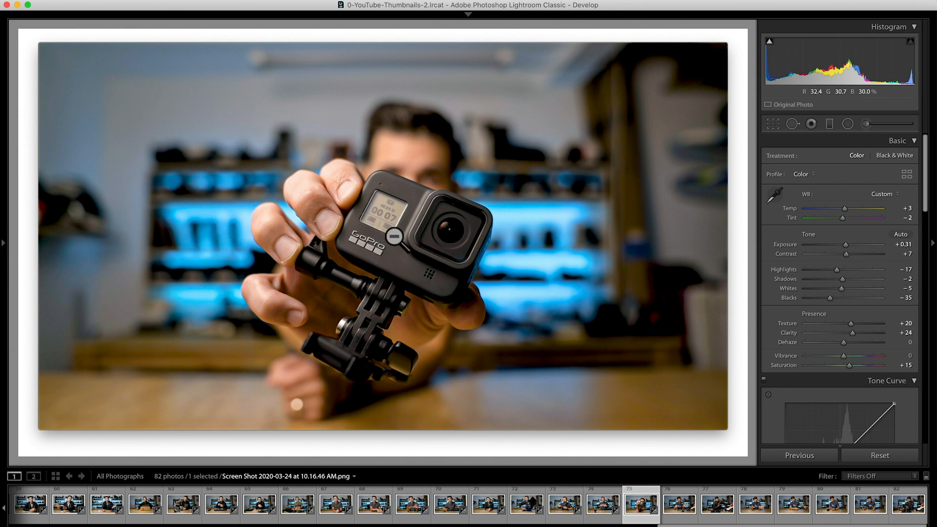
Compare the photo of the hand-held GoPro before and after its develop adjustments.
key(backslash)
key(backslash)
key(backslash)
key(backslash)
key(backslash)
key(backslash)
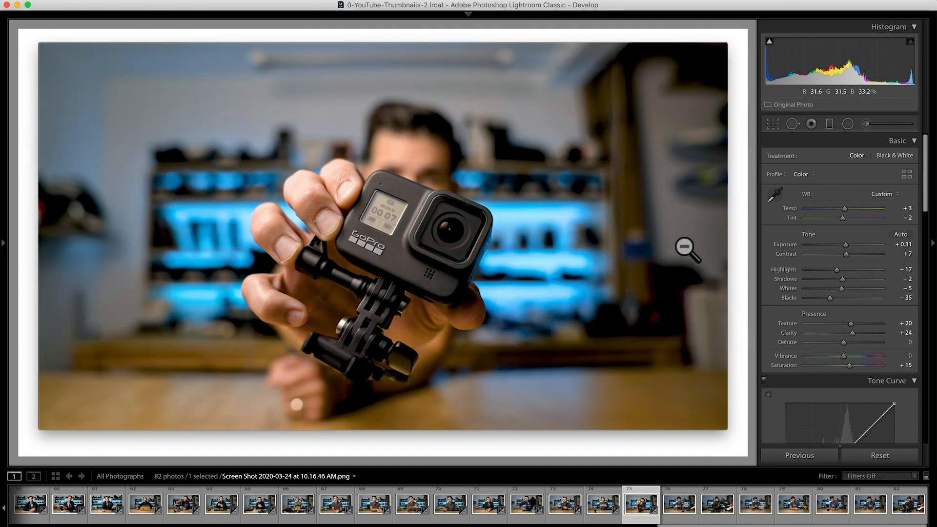
Synchronize the develop settings of photo 75 to photos 76 through 82.
shift+click(912, 503)
click(800, 453)
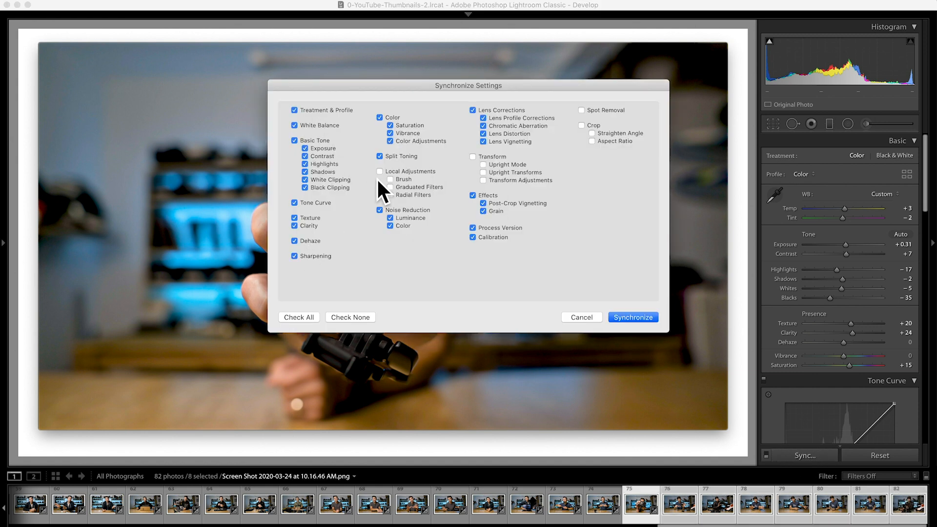
click(631, 317)
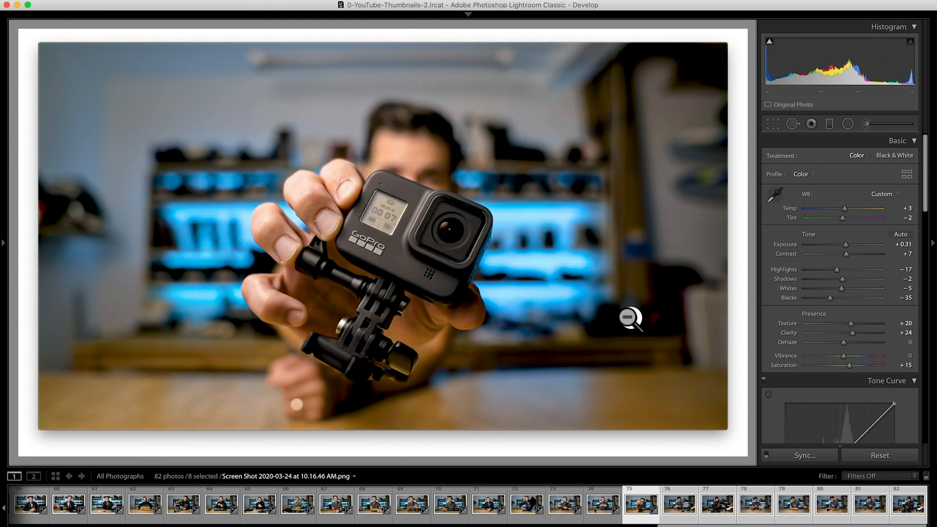
Show photo 76 in Reference view, using the edited photo of the man holding two laptops as the reference photo.
click(680, 507)
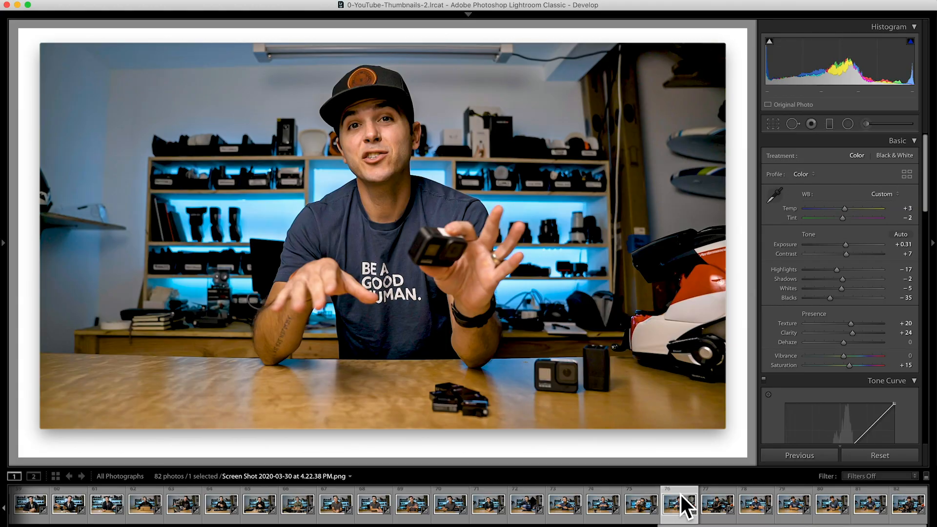
key(shift+r)
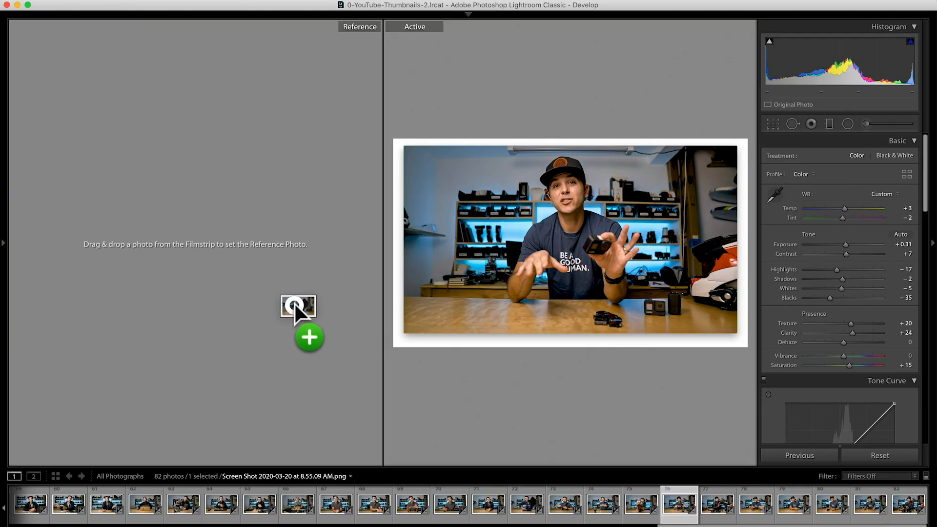
drag(295, 306, 282, 301)
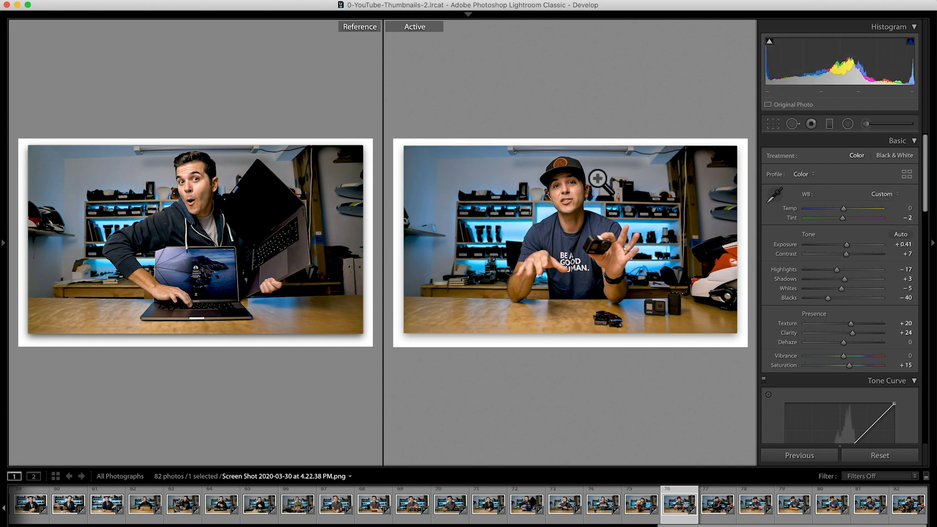
Synchronize the adjusted develop settings of photo 76 to photos 77 through 82.
scroll(851, 295, down, 15)
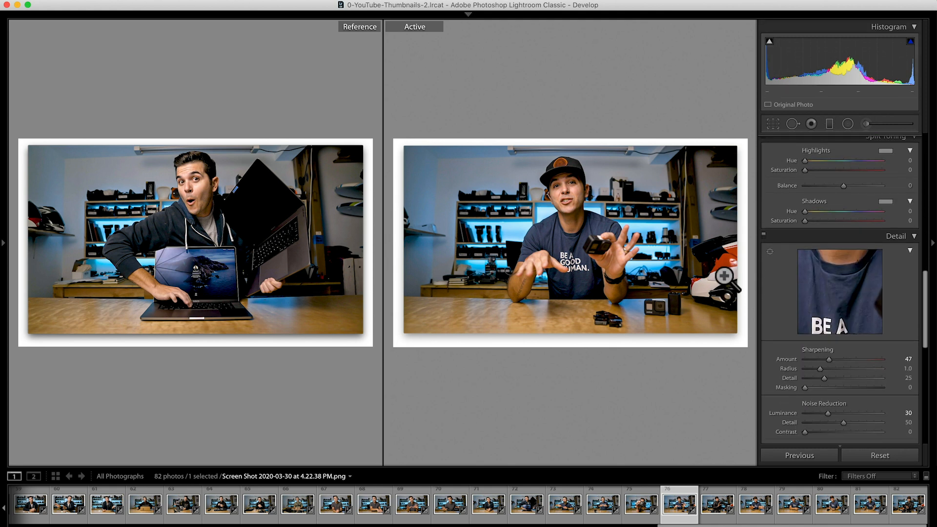
shift+click(911, 508)
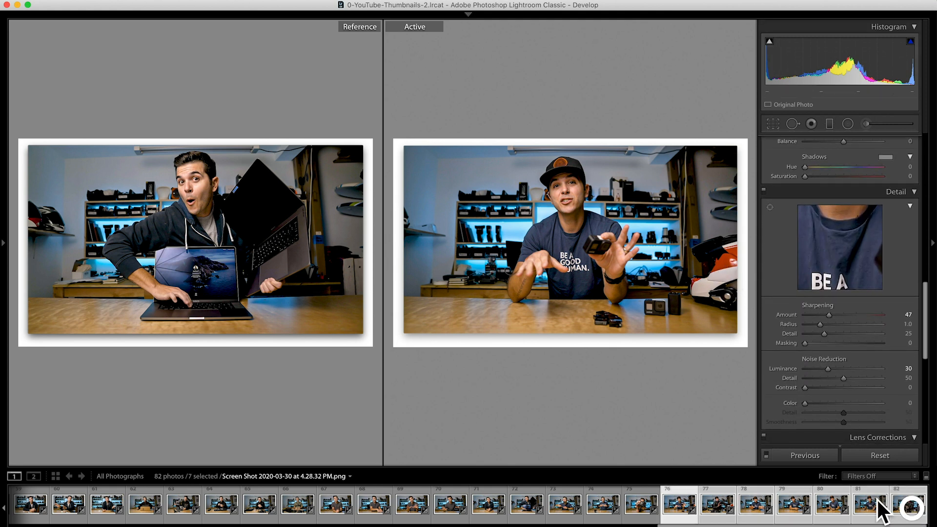
click(796, 455)
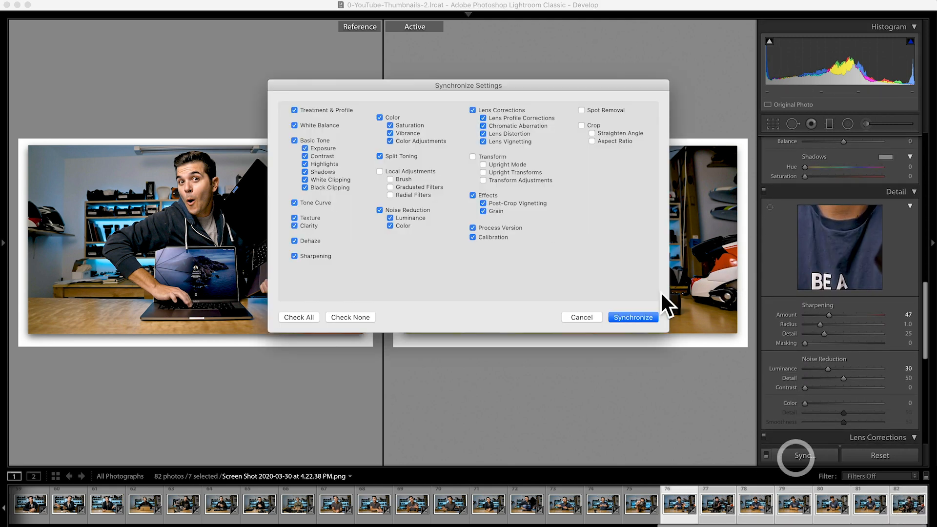
click(630, 317)
Return to the single-photo Develop view and review the synchronized photos 76 through 82 one by one.
super+click(678, 505)
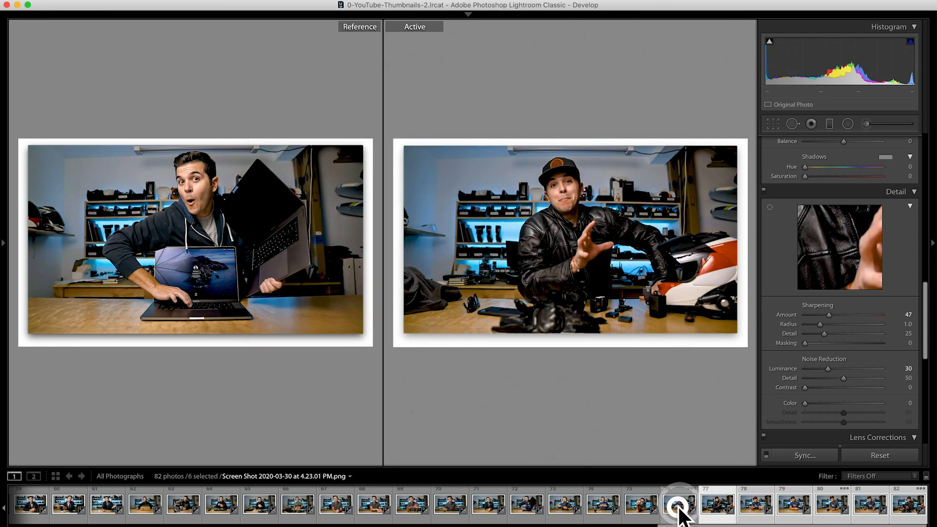
click(678, 505)
key(d)
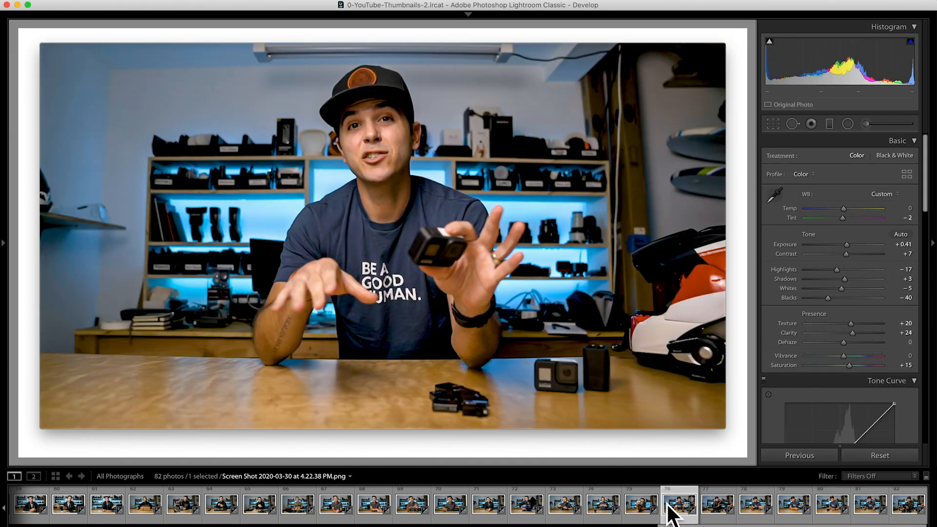
key(Right)
key(Right)
key(Right)
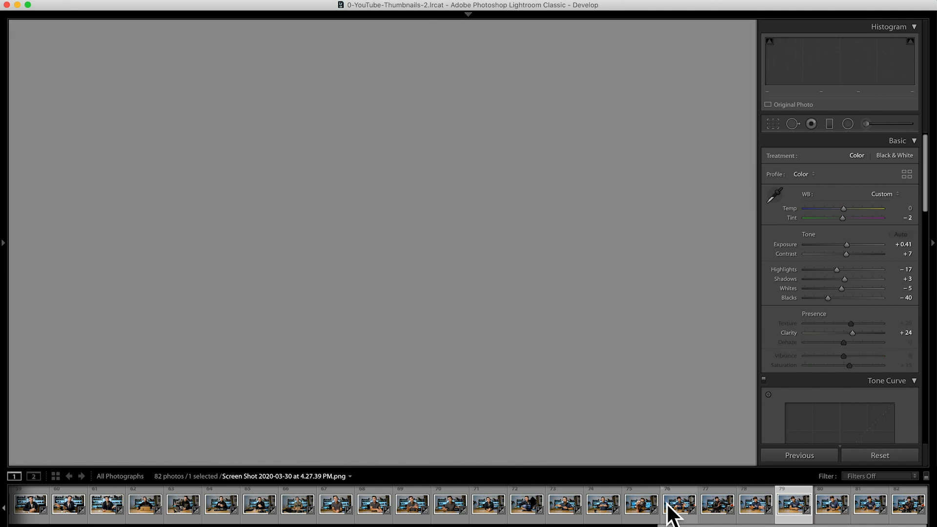
key(Right)
key(Right)
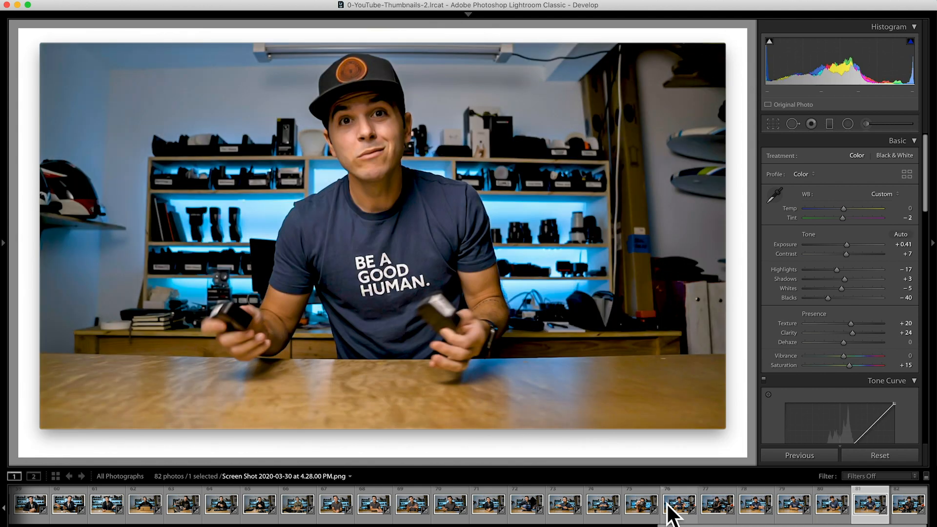
key(Right)
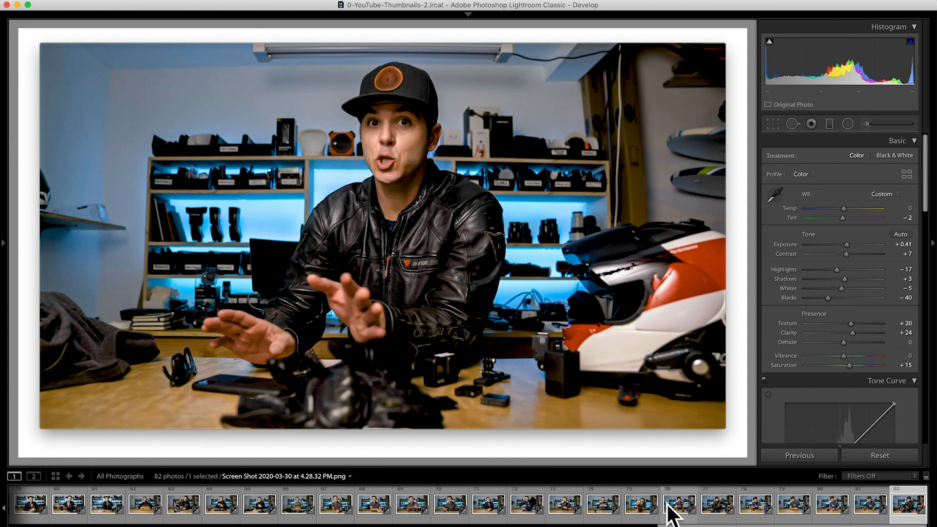
Show all photos in the Library grid with its toolbar and enlarge the thumbnails to four per row.
key(g)
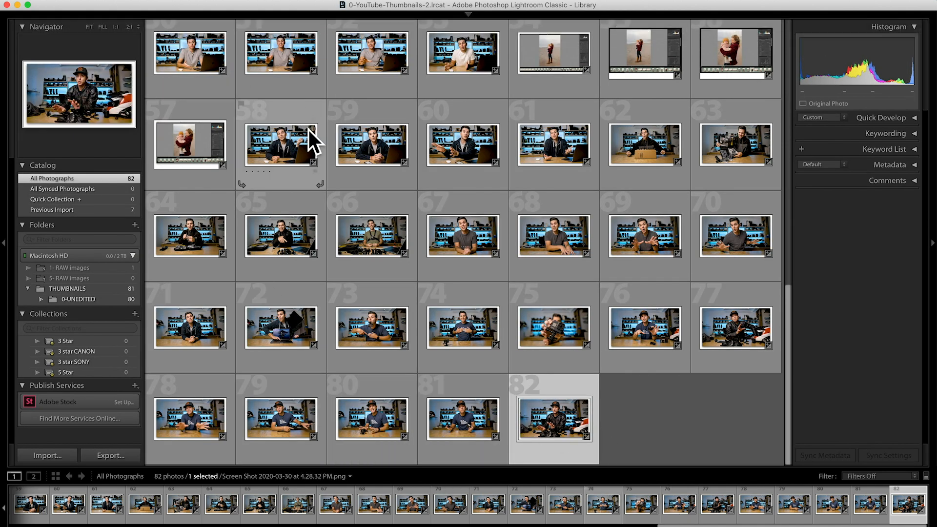
key(t)
drag(739, 461, 750, 460)
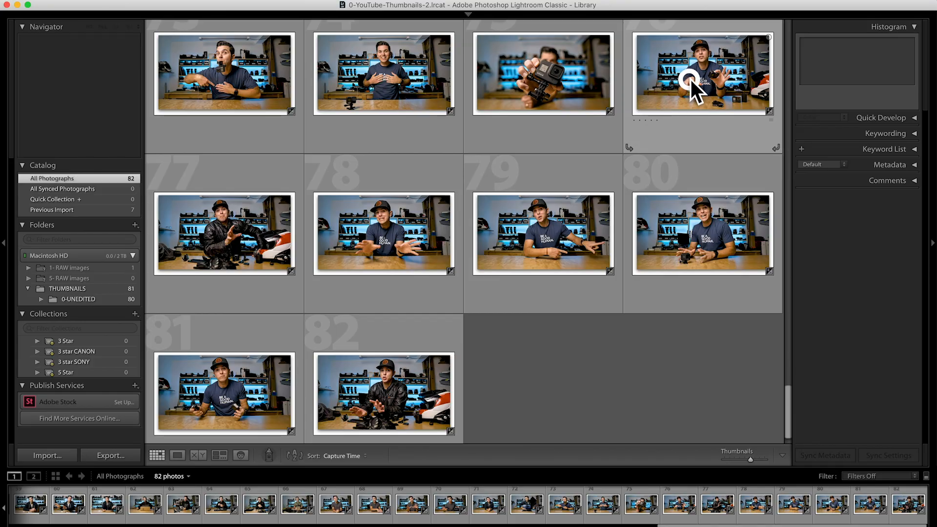
Select photos 76 through 82 in the grid and compare how consistent their look is.
click(689, 80)
scroll(390, 383, down, 2)
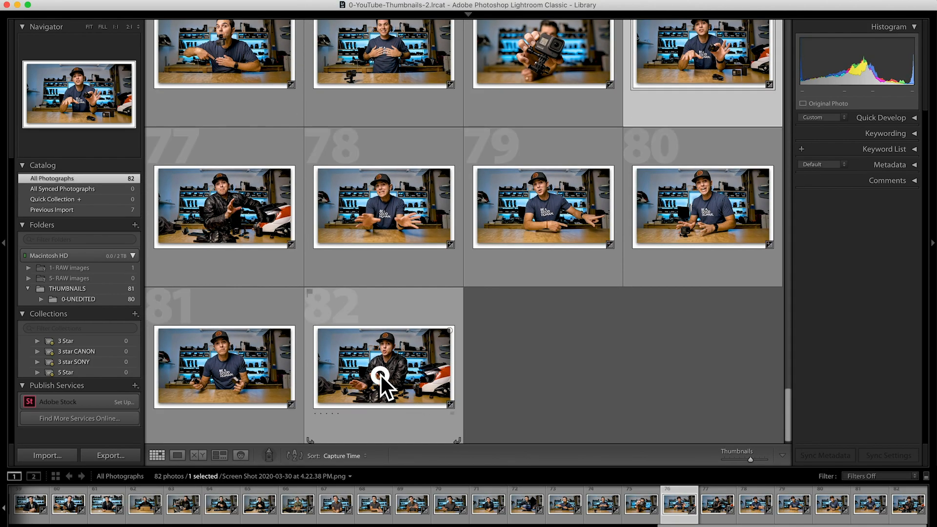
shift+click(380, 374)
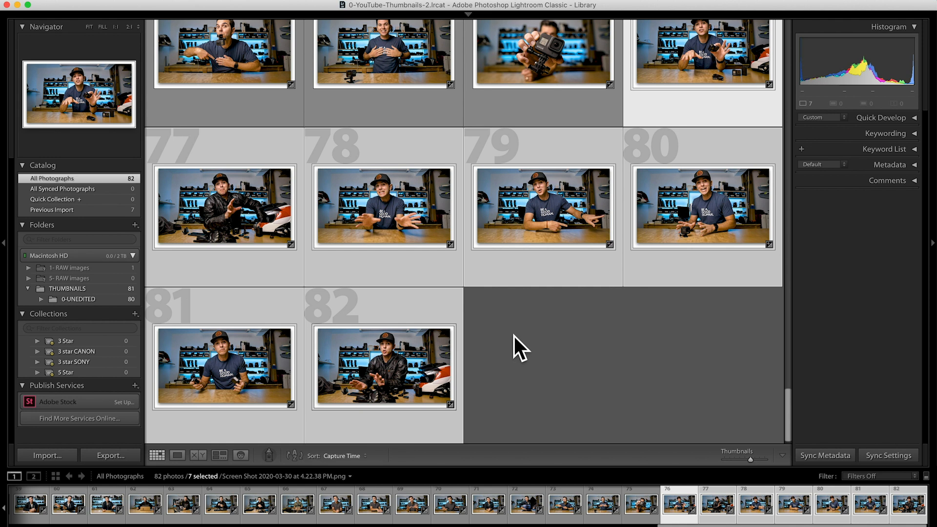
scroll(514, 335, up, 1)
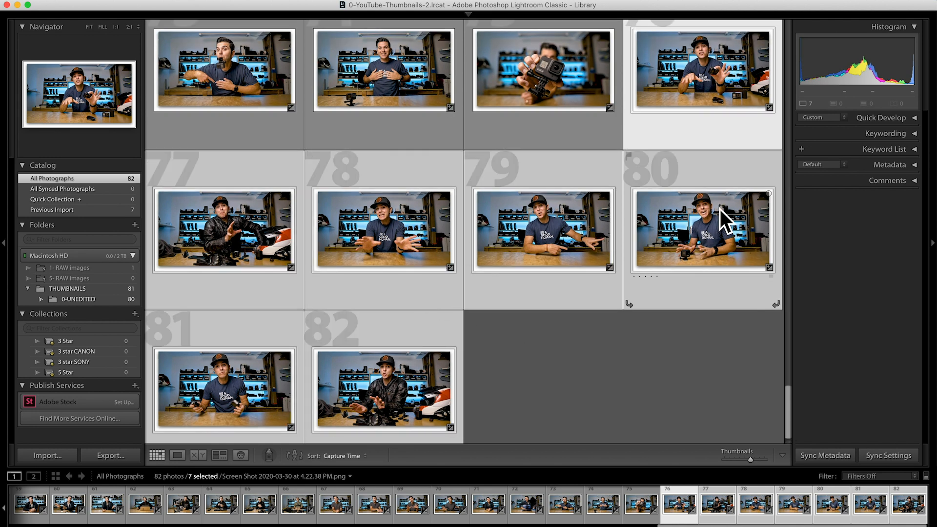
scroll(696, 229, down, 1)
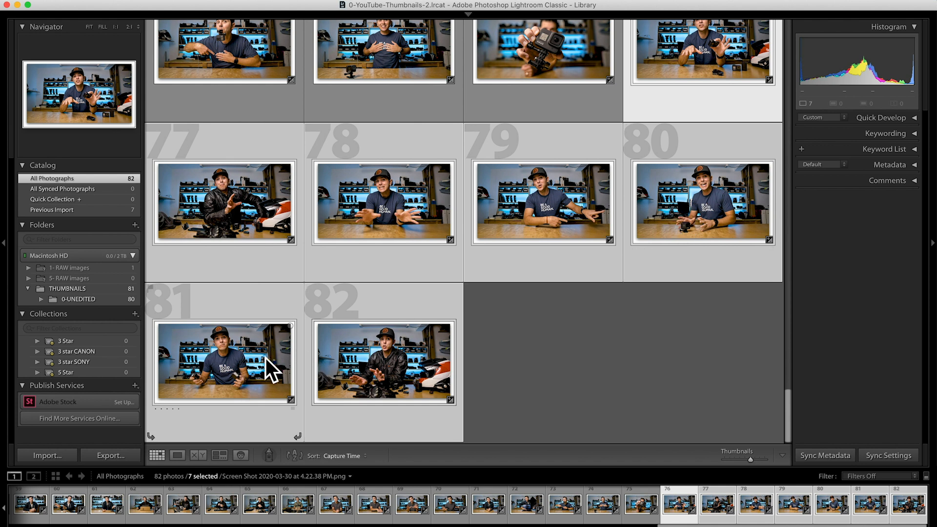
Open photo 81, the one with a camera in each hand, at full view from the grid.
click(216, 357)
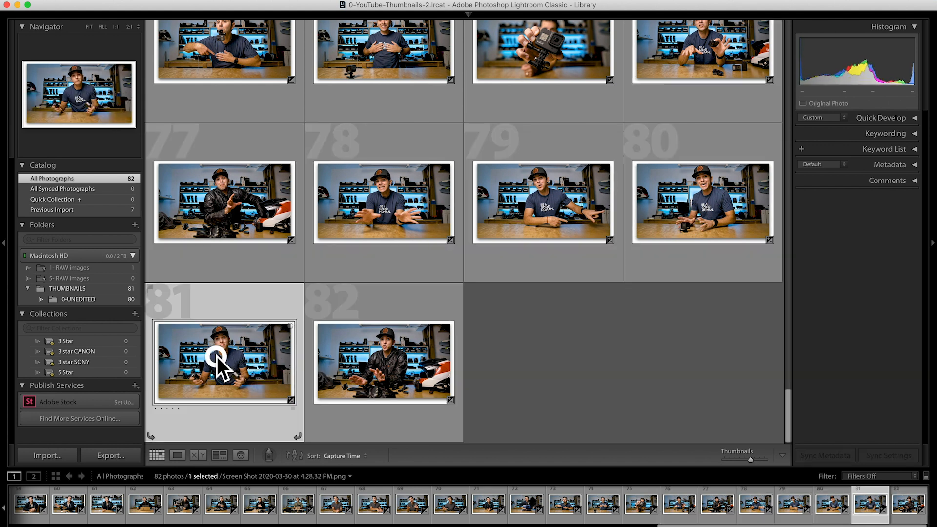
double_click(217, 355)
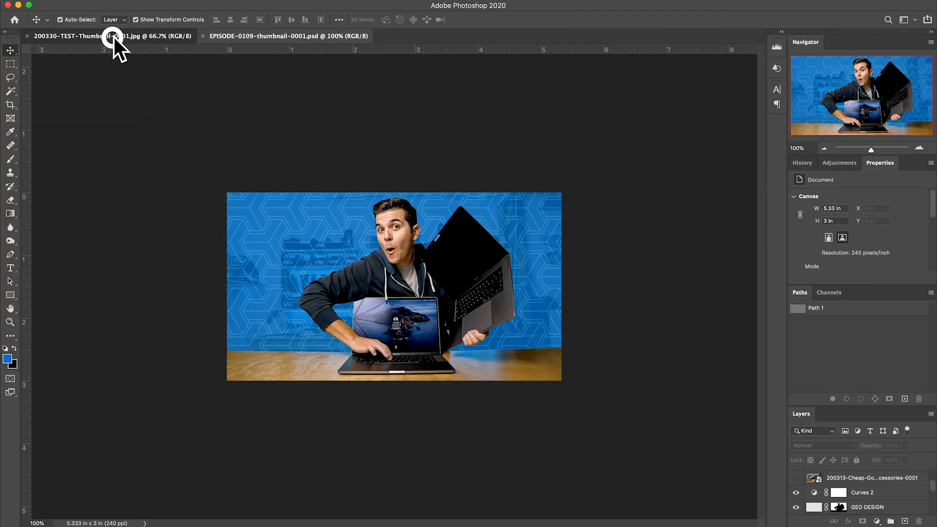
In Photoshop, copy the 200330-TEST-Thumbnail-0001.jpg image into EPISODE-0109-thumbnail-0001.psd as a new top layer.
click(113, 36)
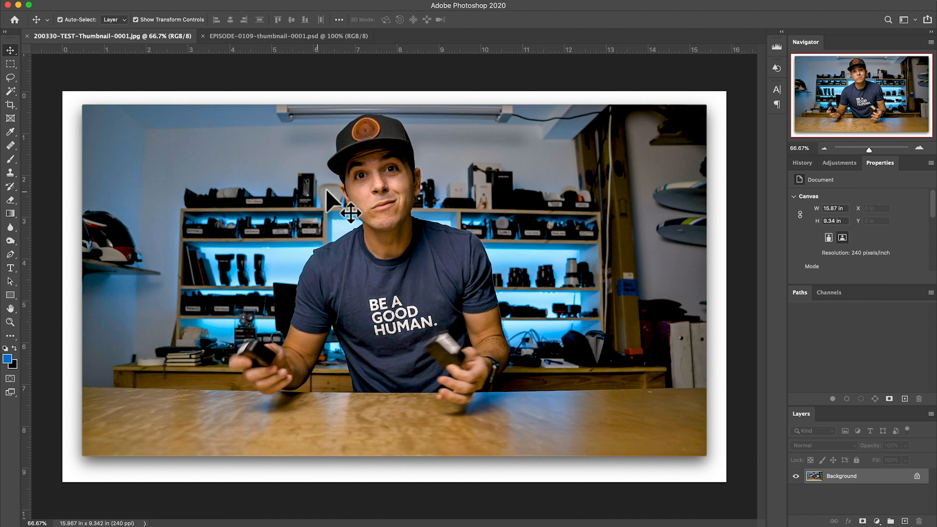
click(257, 39)
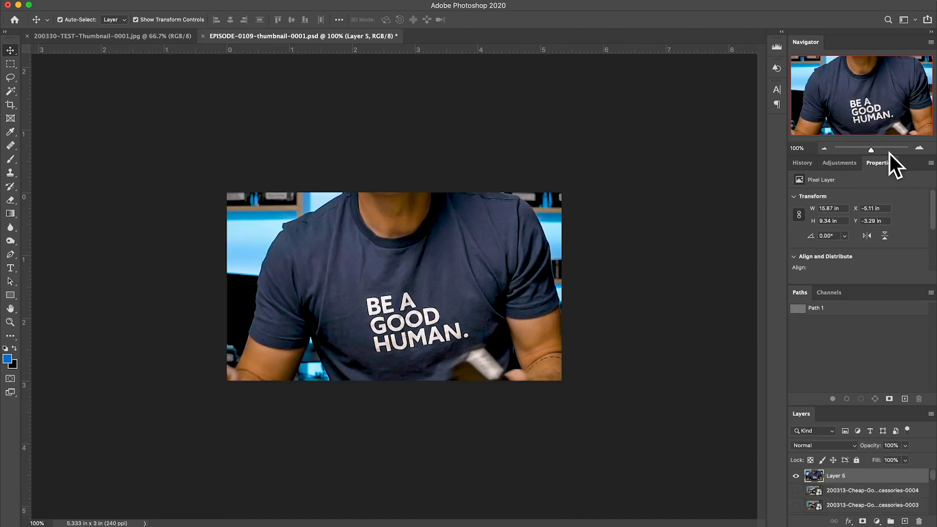
Scale the new photo layer to 40.37% and shift it down so the man's cap fits inside the canvas.
click(823, 149)
click(824, 148)
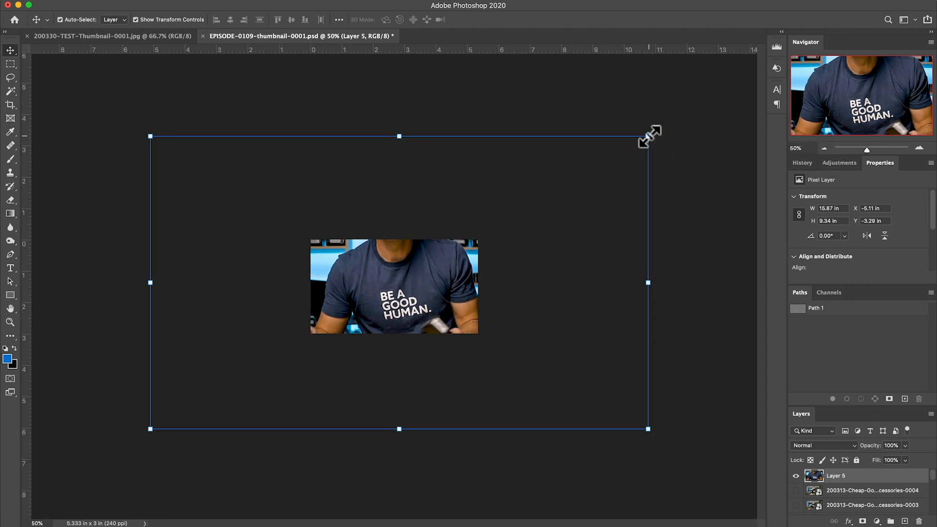
drag(648, 136, 500, 223)
click(920, 147)
click(921, 148)
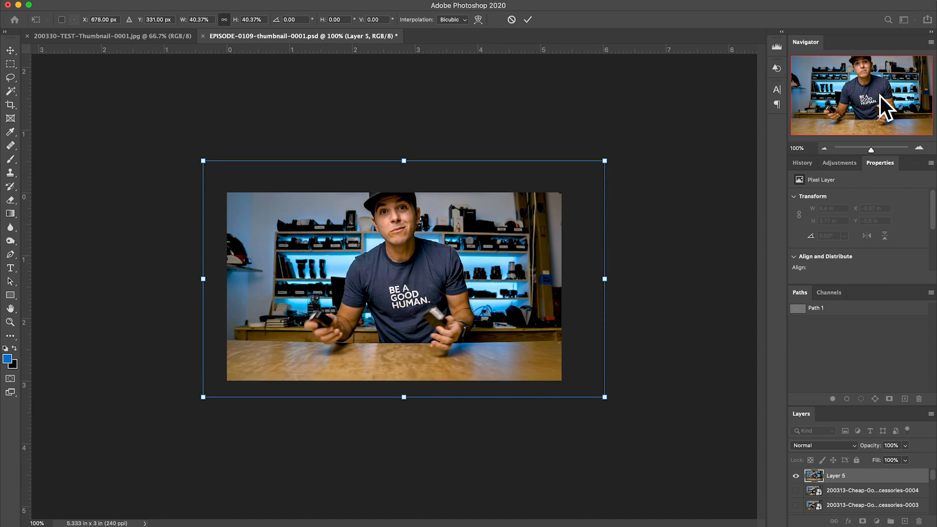
click(919, 148)
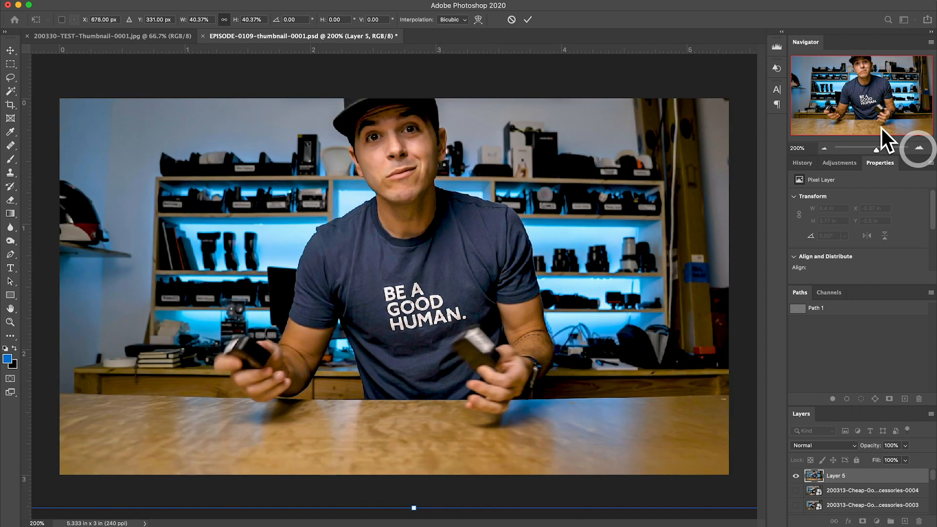
click(825, 147)
drag(518, 212, 517, 224)
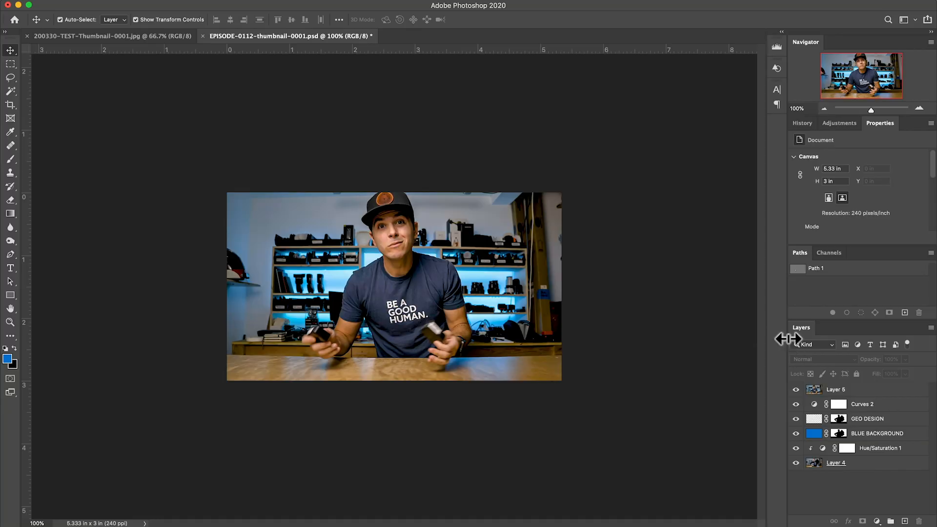
Move Layer 5 to the bottom of the layer stack and compare the composite with Layer 4 hidden and shown.
drag(788, 338, 757, 335)
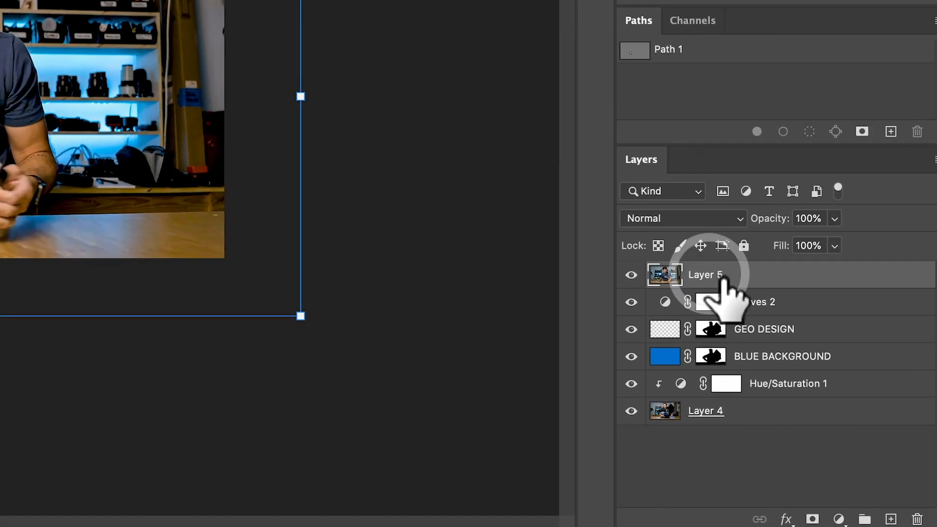
drag(721, 281, 735, 432)
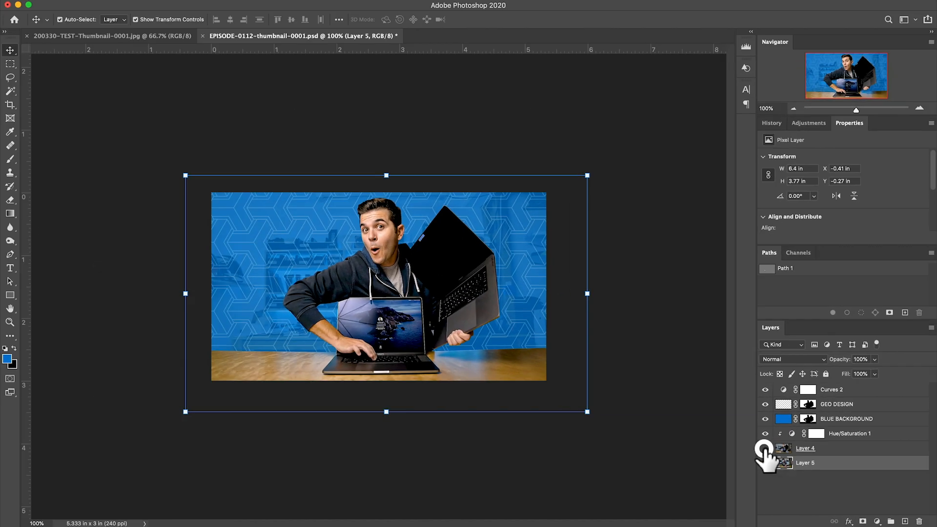
click(764, 447)
click(765, 448)
click(764, 448)
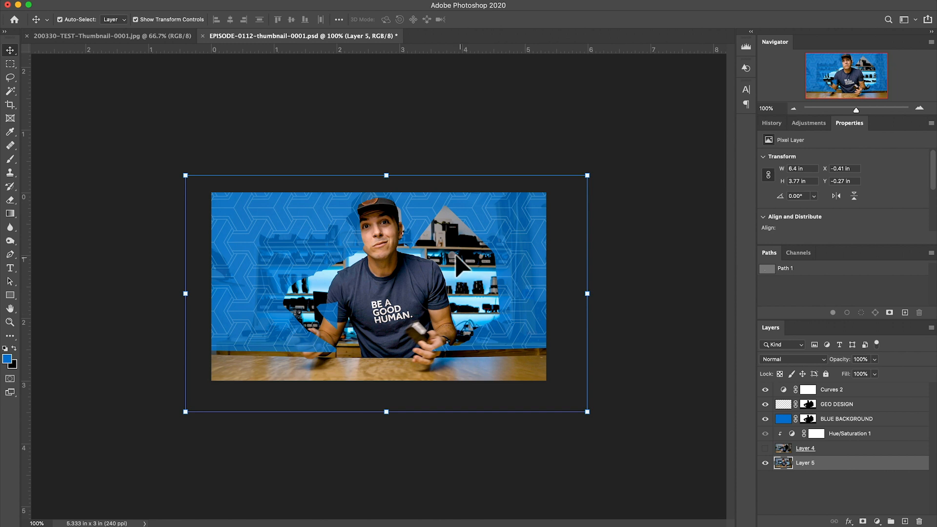
click(764, 448)
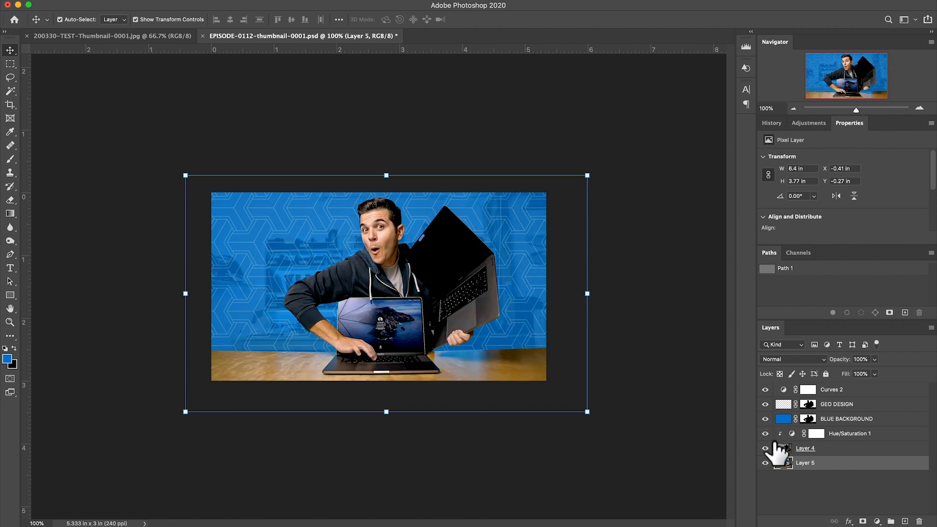
Delete Layer 4, which holds the old photo with the laptops.
click(781, 448)
click(919, 520)
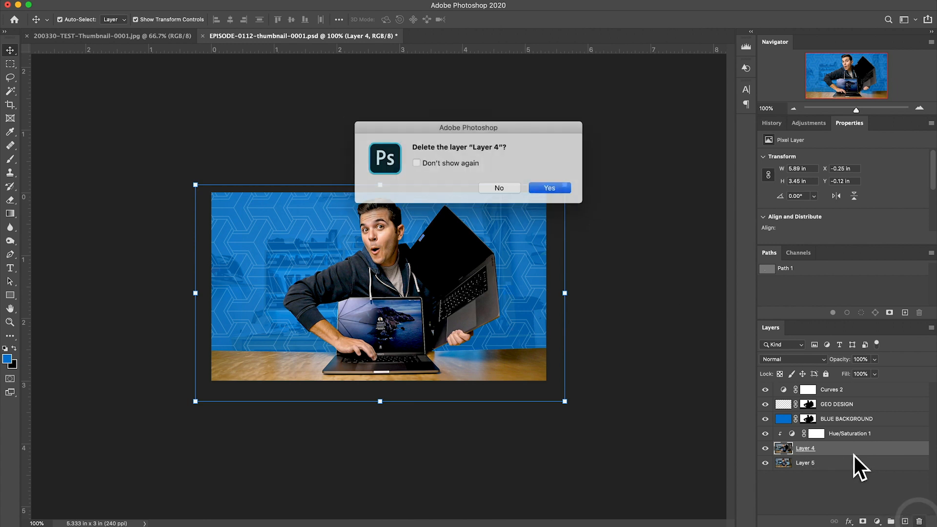
click(537, 180)
Fill the layer masks of BLUE BACKGROUND and GEO DESIGN entirely with white to clear the old cutout.
click(810, 418)
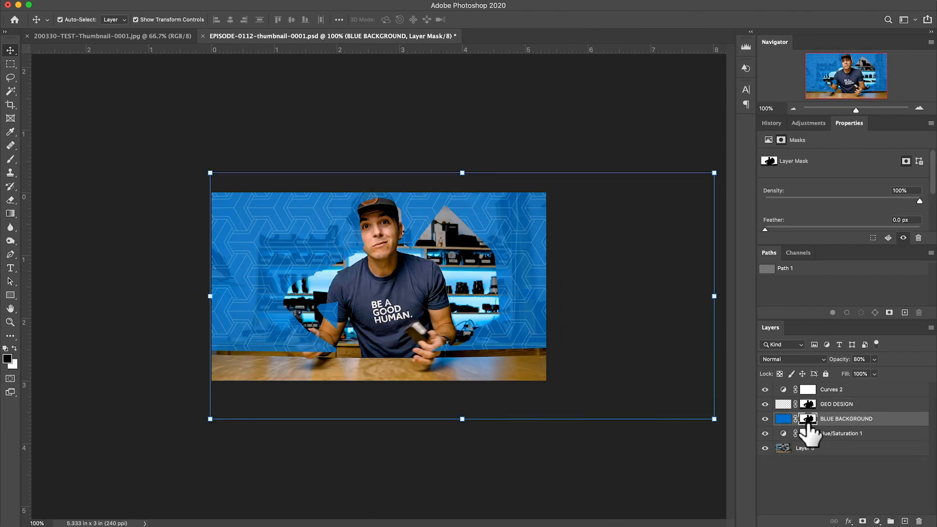
drag(807, 420, 808, 405)
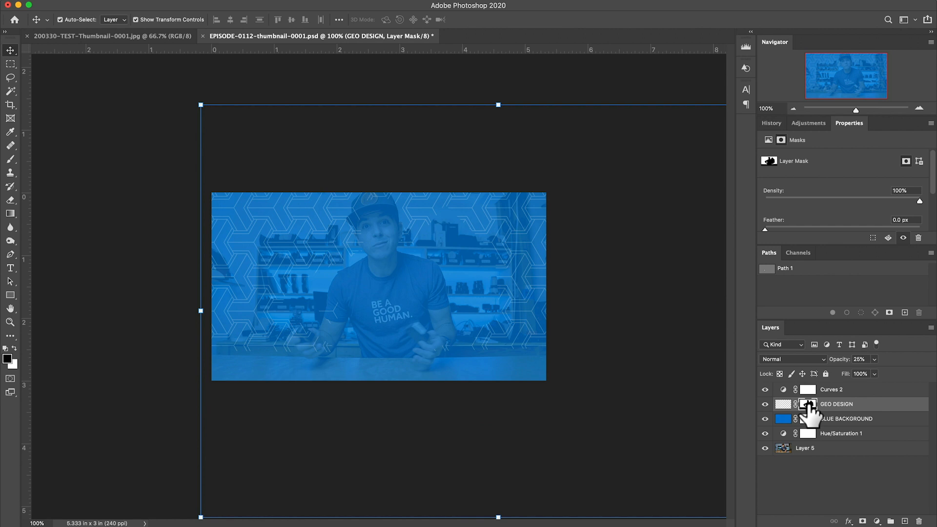
drag(809, 405, 810, 407)
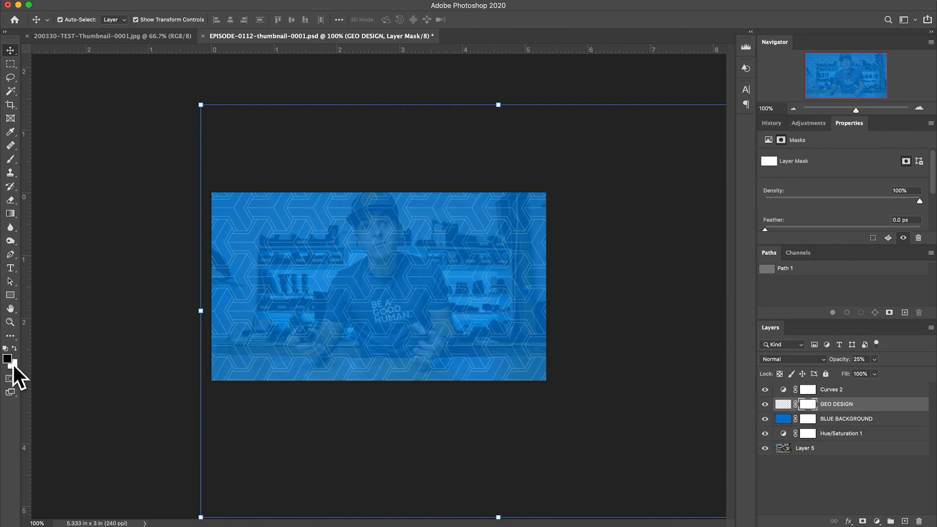
click(110, 364)
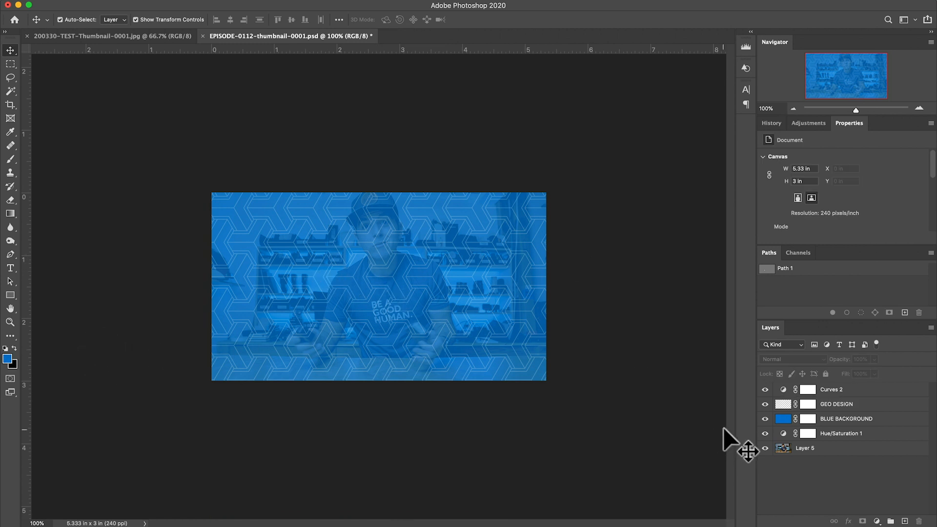
Hide the four layers above Layer 5 and trace a closed path around the man and the tabletop.
drag(764, 390, 764, 434)
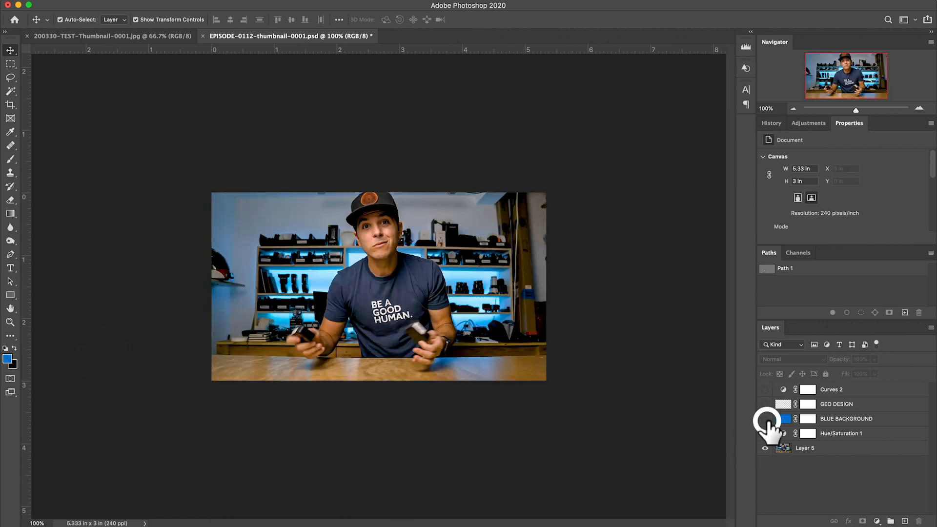
click(803, 447)
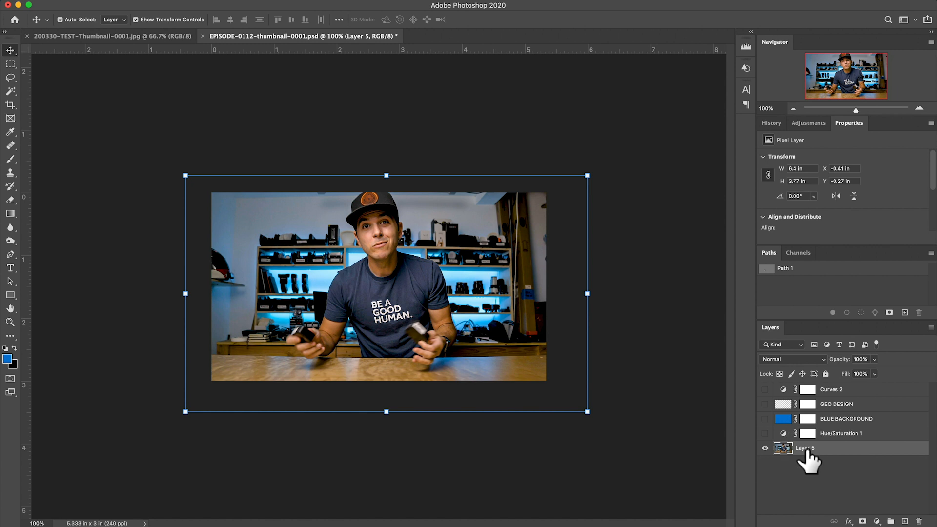
key(z)
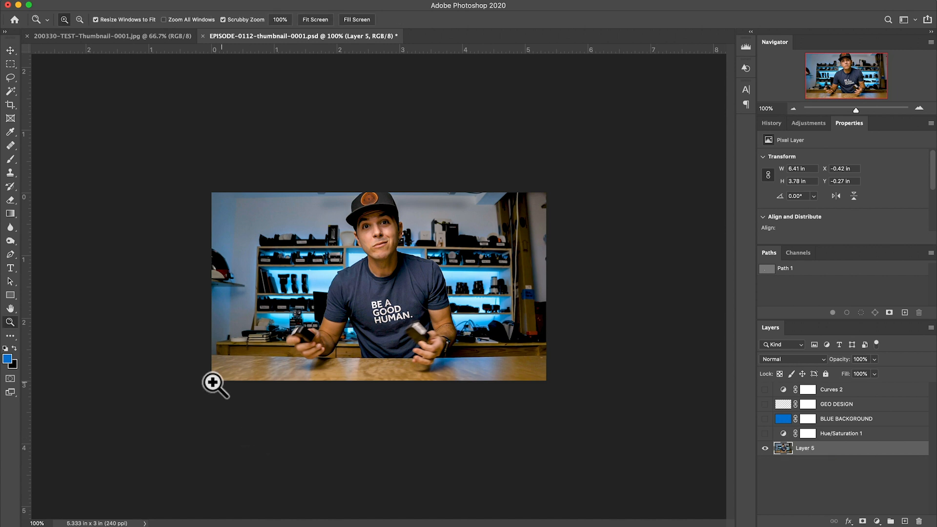
click(212, 359)
click(116, 399)
click(101, 432)
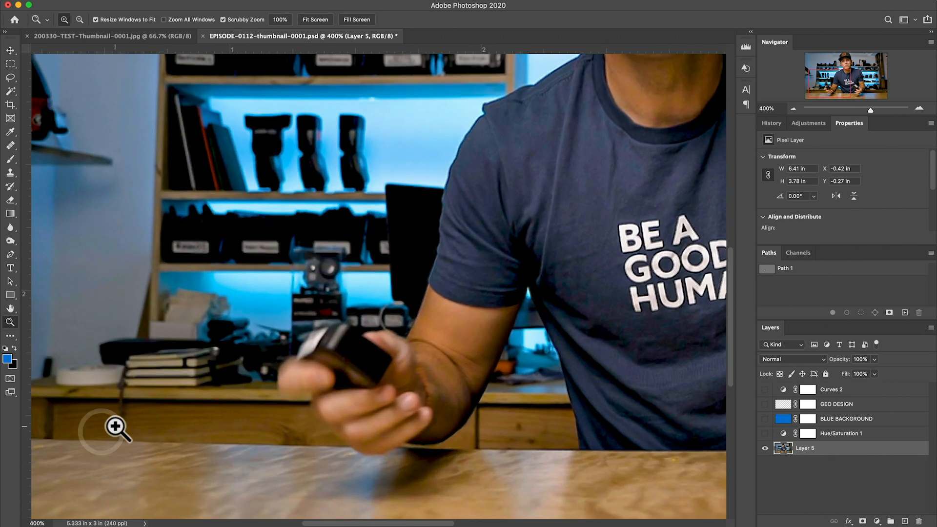
click(118, 426)
scroll(144, 422, down, 2)
scroll(144, 422, left, 5)
scroll(132, 413, left, 2)
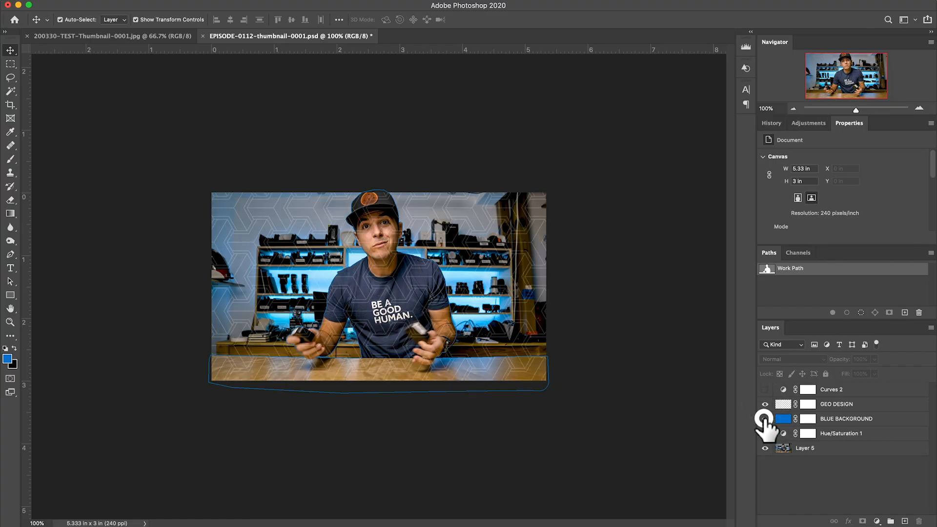
Show the BLUE BACKGROUND layer, try it at 100% opacity and set it back to 80%.
click(765, 419)
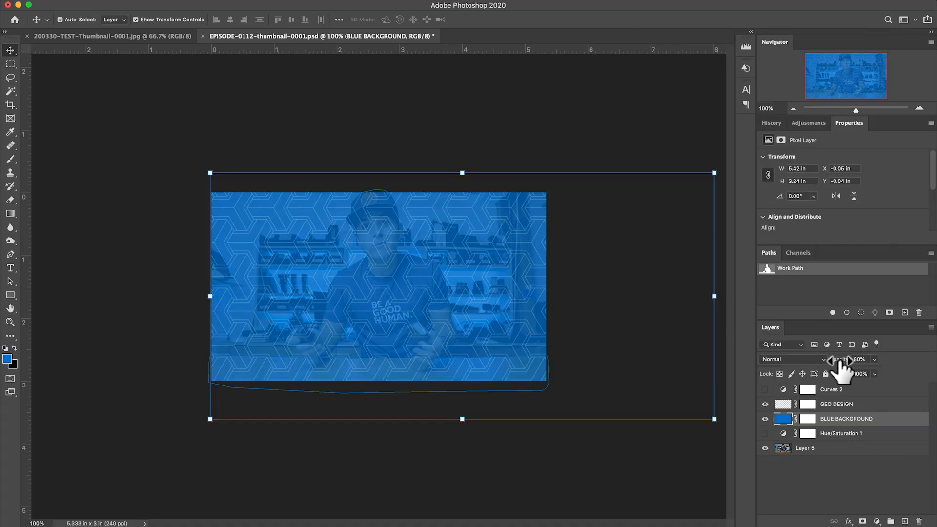
drag(838, 364, 920, 366)
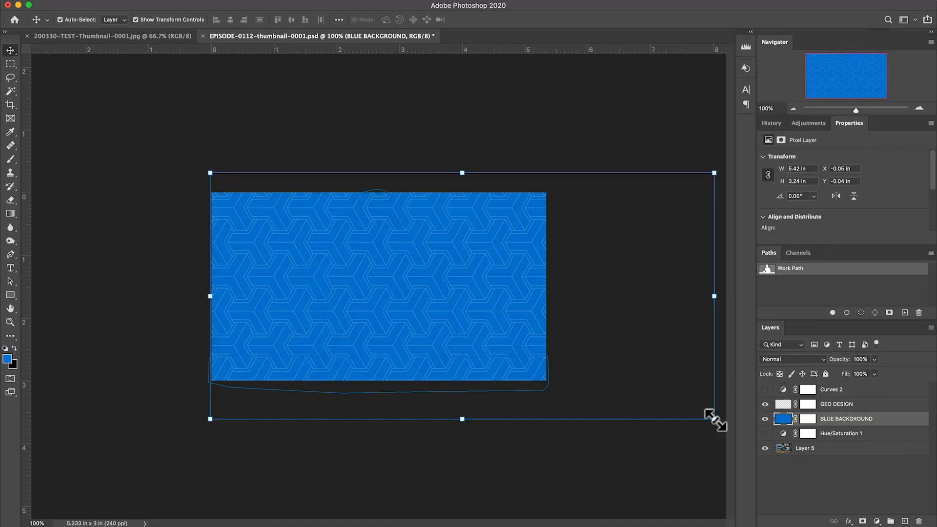
click(537, 488)
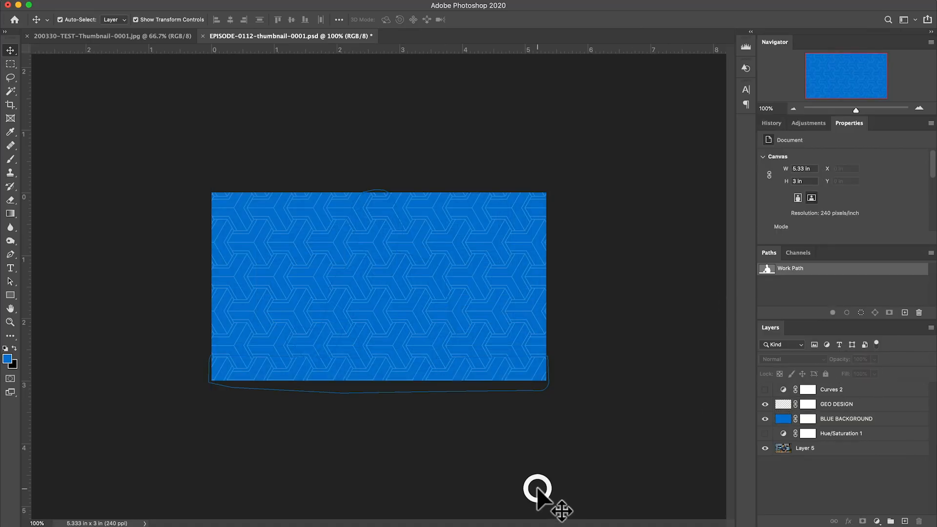
click(848, 421)
key(8)
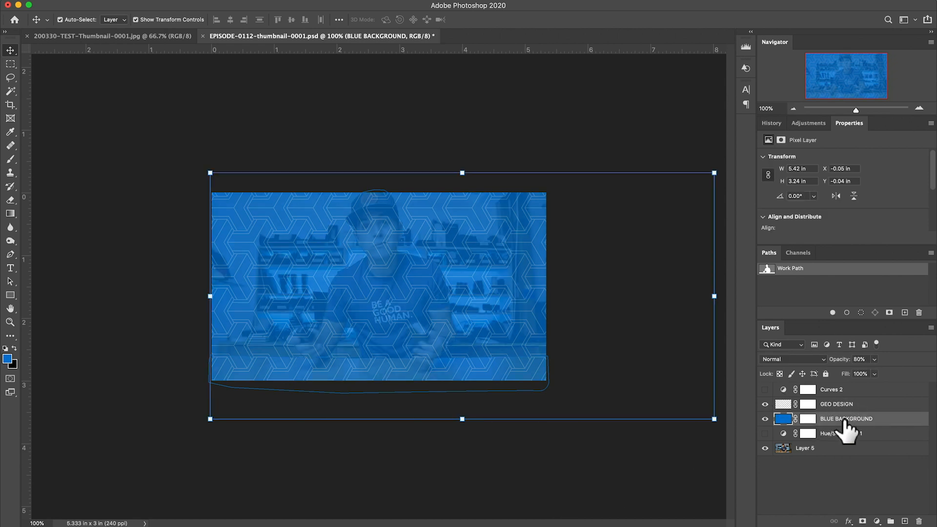
click(618, 410)
click(806, 419)
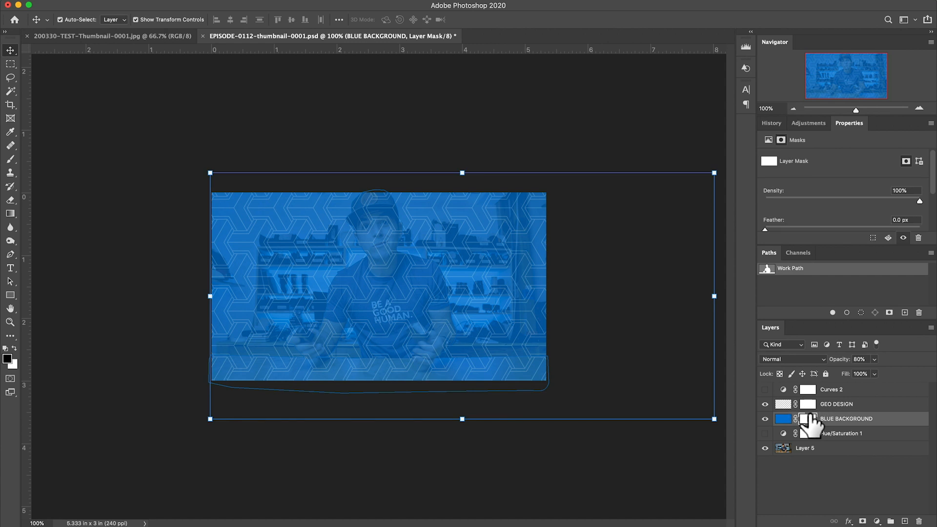
click(807, 418)
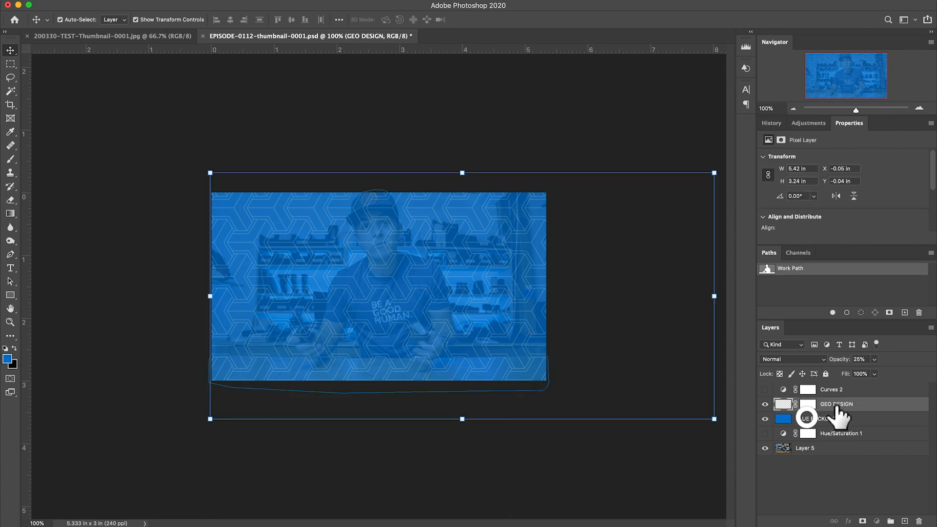
click(862, 521)
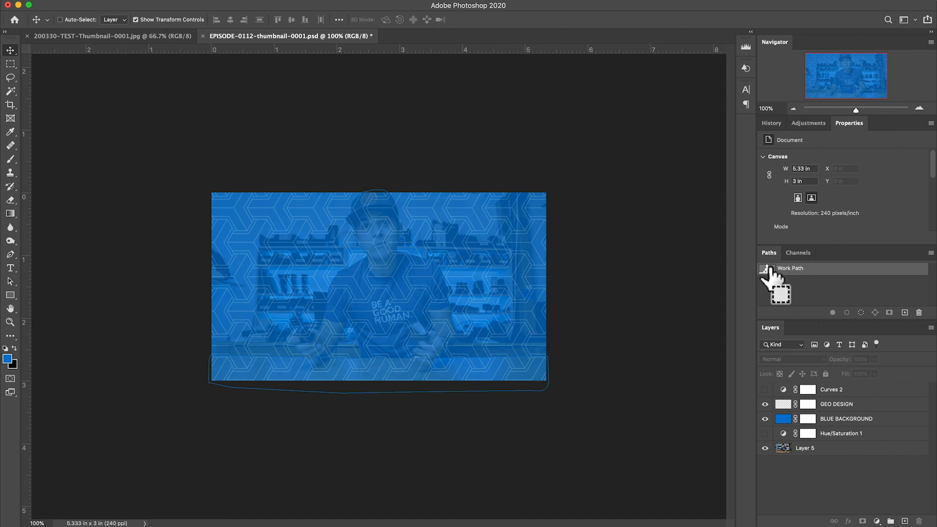
Load the Work Path as a selection and fill it with black on the BLUE BACKGROUND mask.
super+click(768, 267)
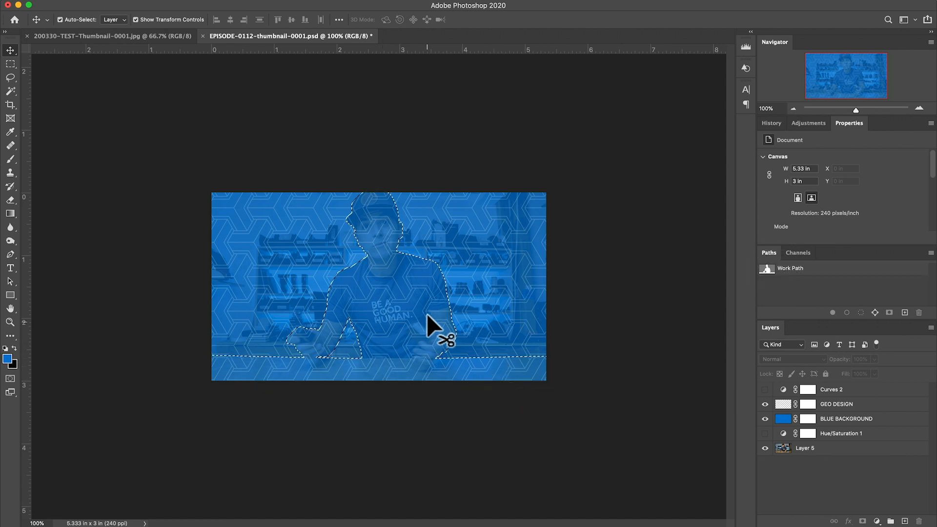
click(807, 419)
drag(805, 425, 807, 418)
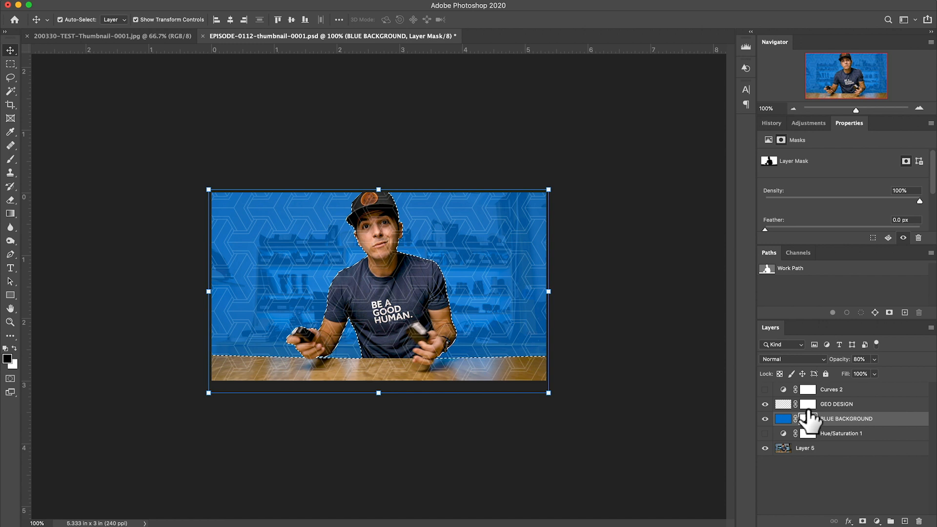
Fill the same selection with black on the GEO DESIGN mask and deselect.
click(808, 405)
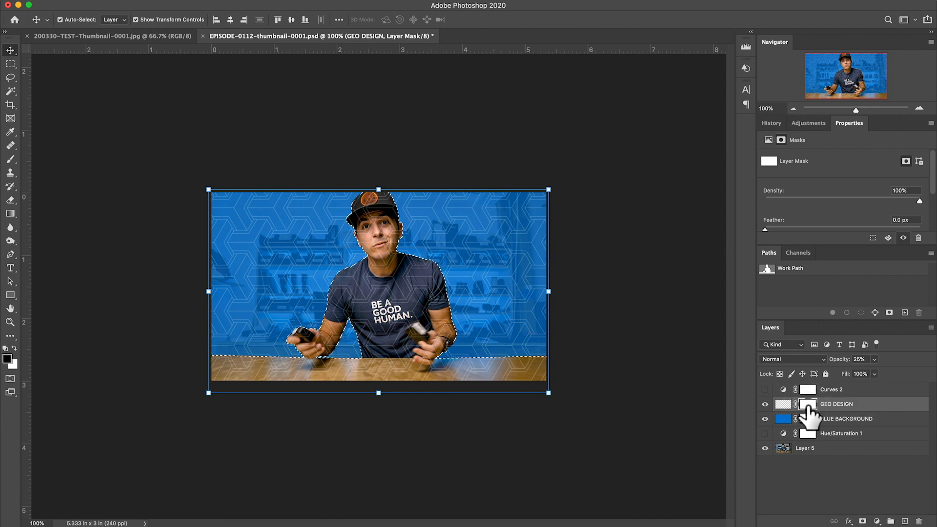
key(alt+BackSpace)
click(663, 370)
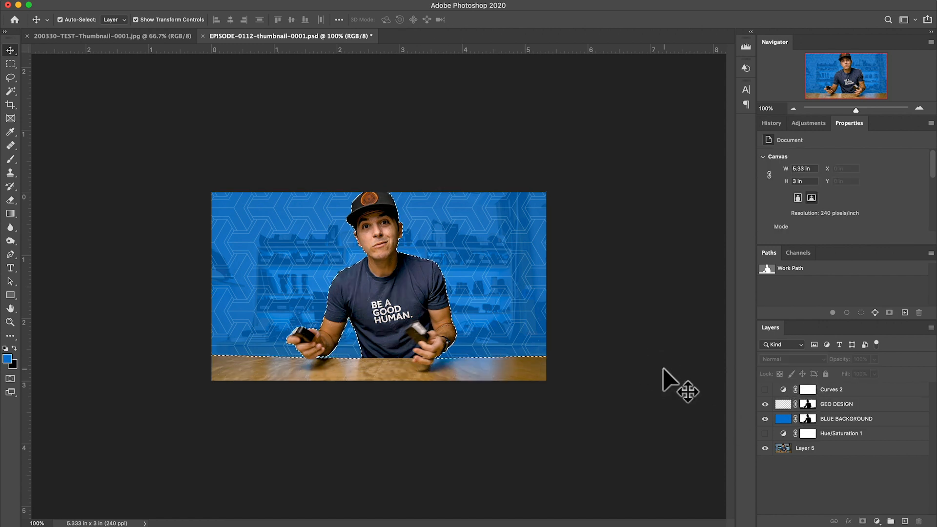
key(super+d)
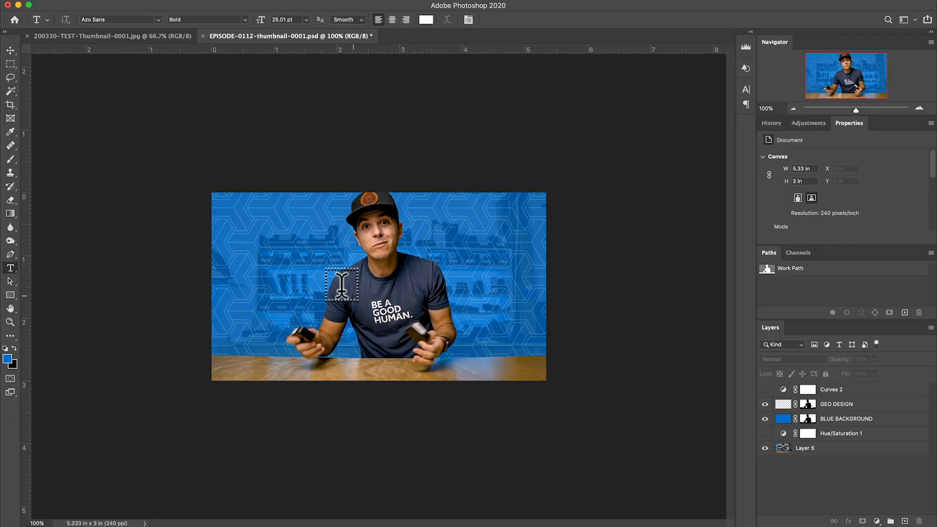
Add a centred text box reading "TEXT" across the canvas, enlarge it to 139.01 pt and shift it down.
drag(219, 210, 538, 371)
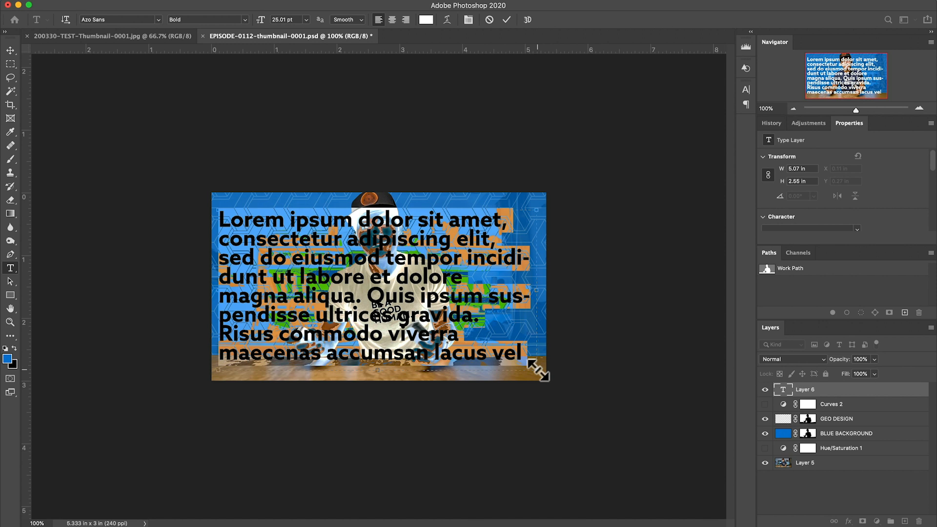
text(TEXT)
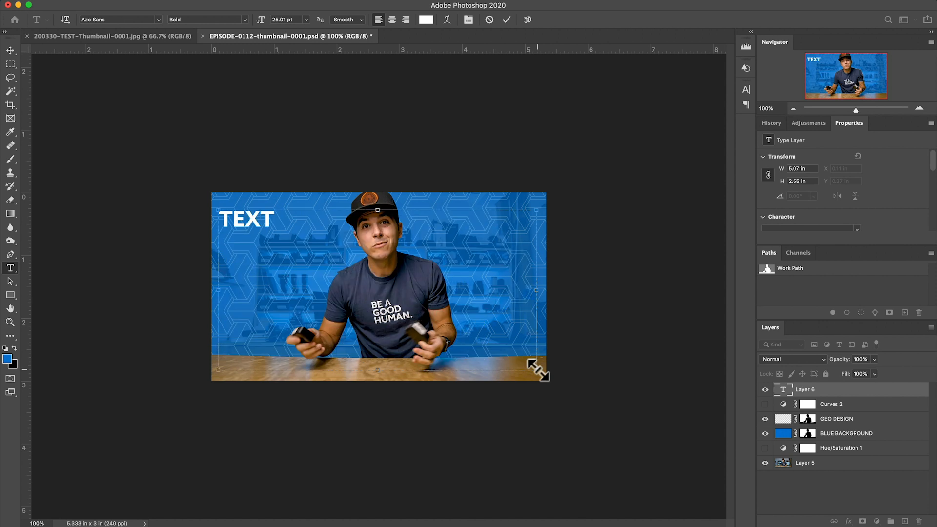
key(super+a)
click(391, 20)
drag(261, 20, 324, 16)
click(10, 51)
drag(419, 266, 419, 287)
click(620, 283)
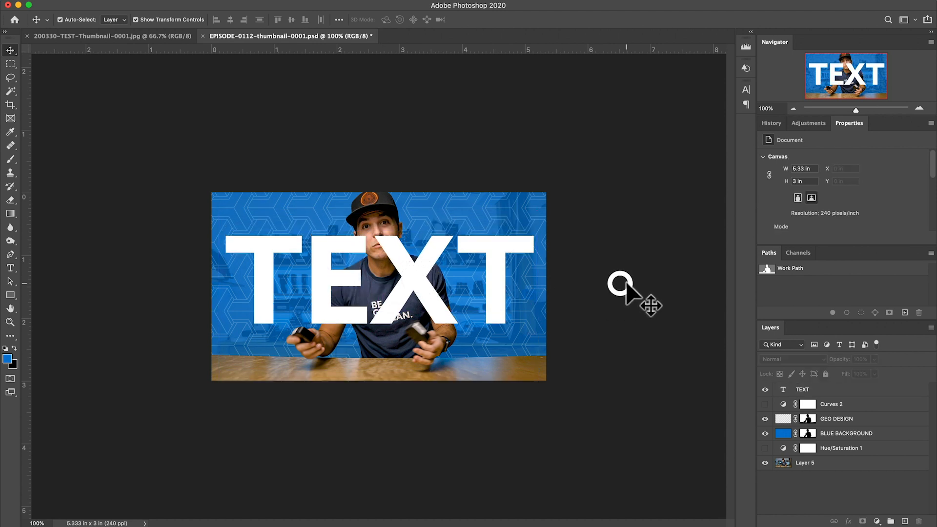
Mask the TEXT layer with the Work Path selection filled black so the word sits behind the man, and deselect.
click(807, 387)
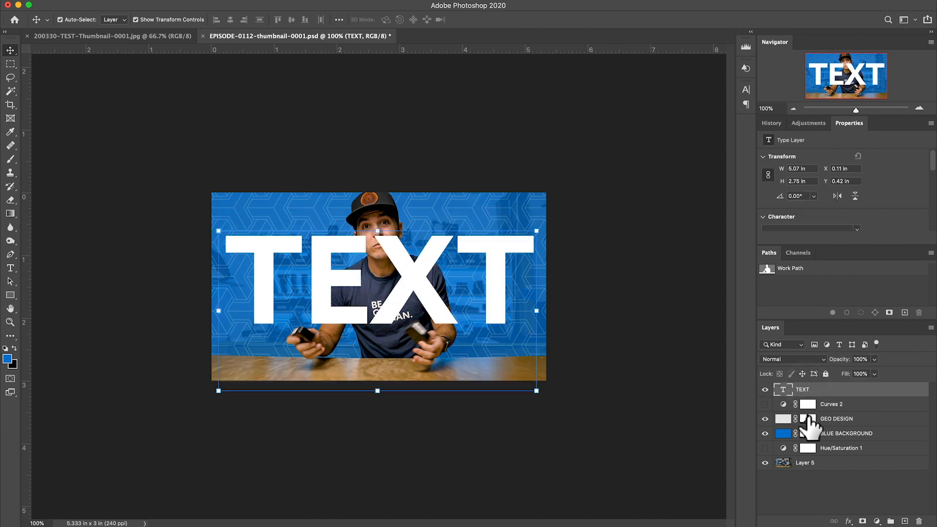
click(862, 521)
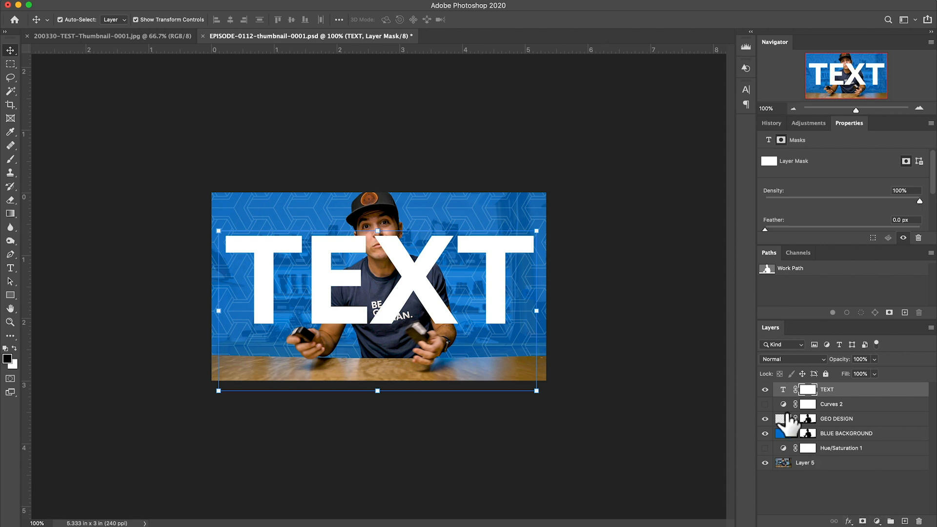
super+click(766, 268)
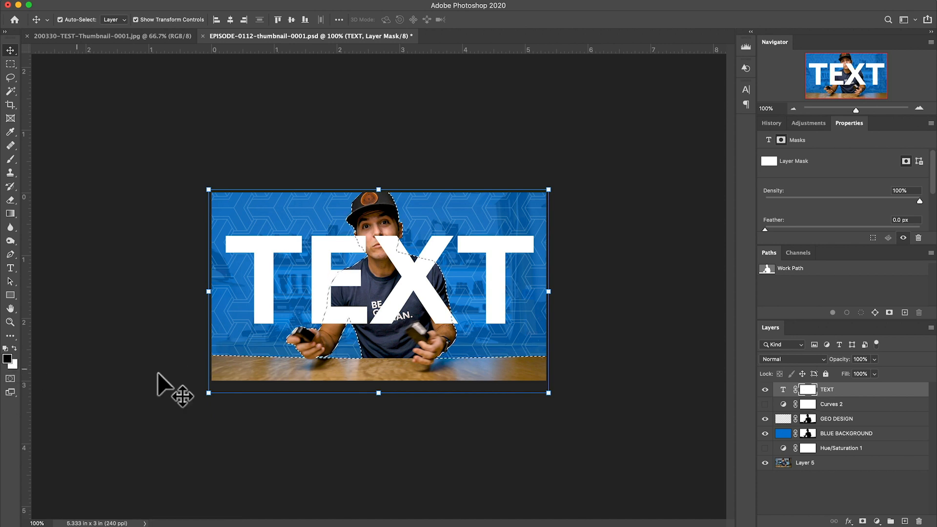
key(alt+BackSpace)
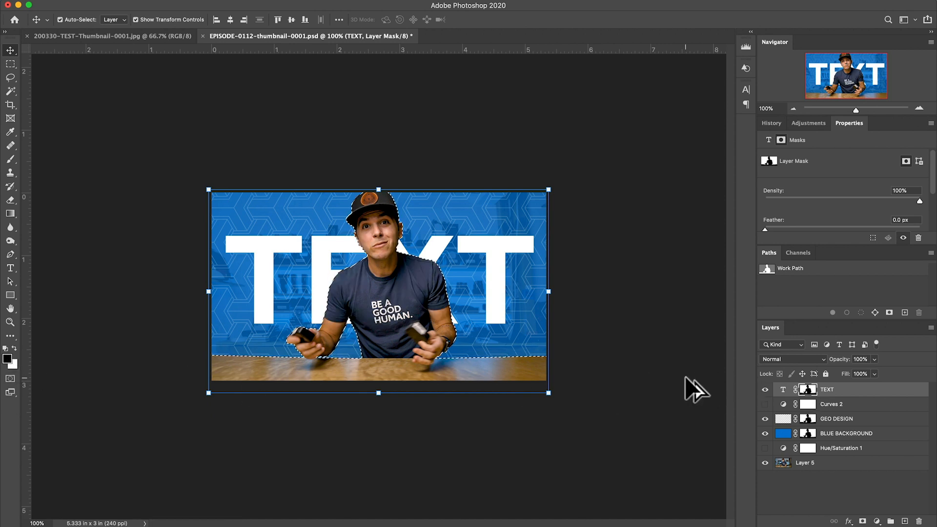
key(super+d)
click(640, 350)
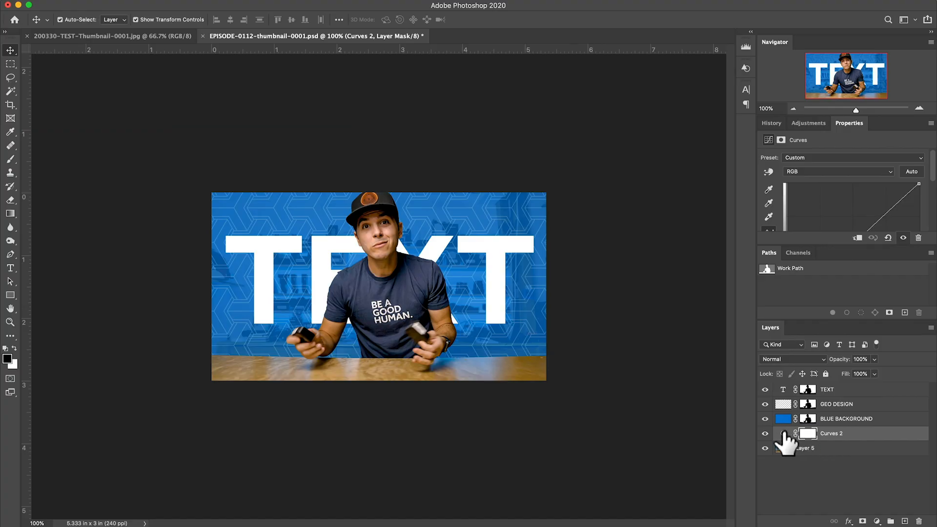
Examine the RGB curve of the Curves 2 adjustment and compare the image with that layer hidden and shown.
click(783, 434)
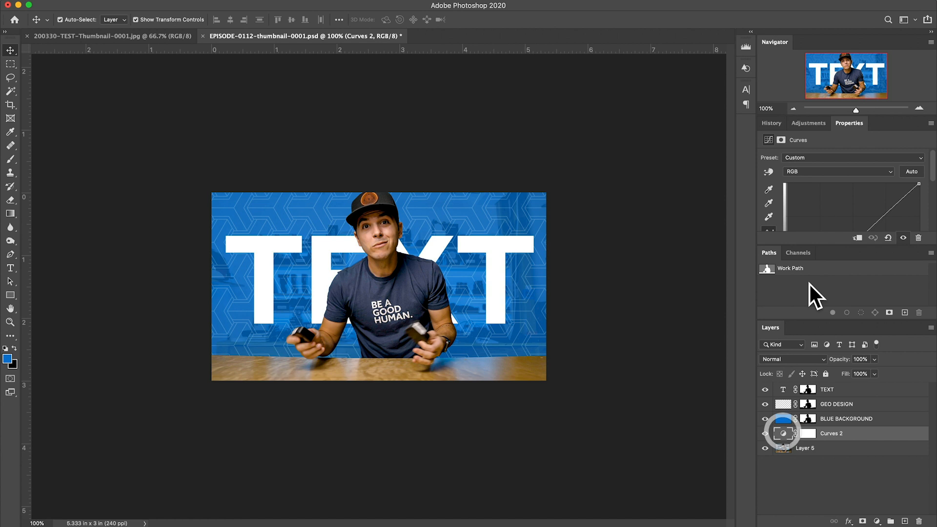
drag(820, 246, 835, 353)
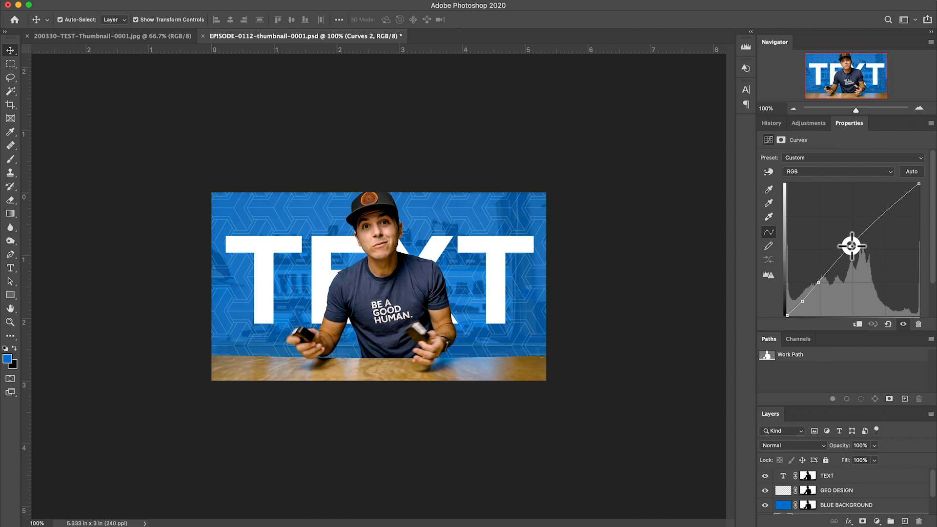
scroll(800, 502, down, 2)
click(764, 492)
click(765, 493)
click(764, 492)
click(765, 492)
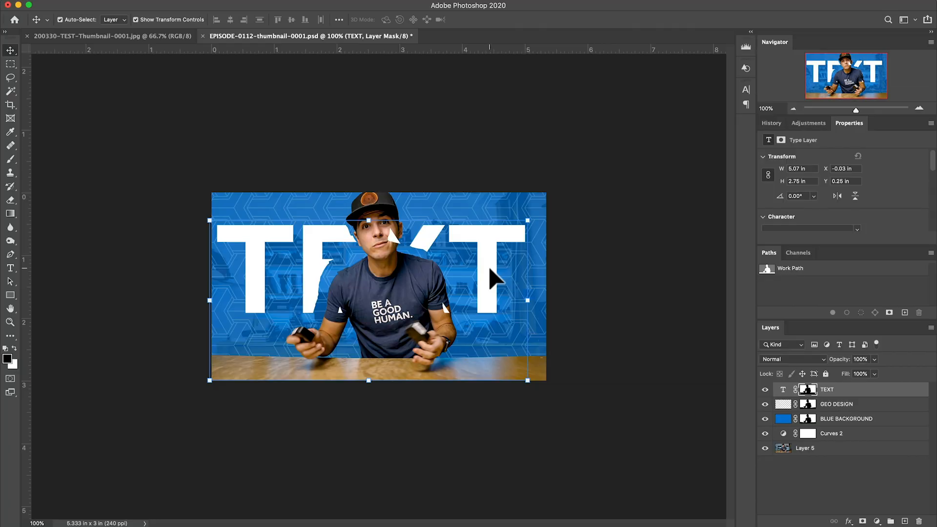
Delete the TEXT layer and add a new text layer reading "GoPro".
key(Delete)
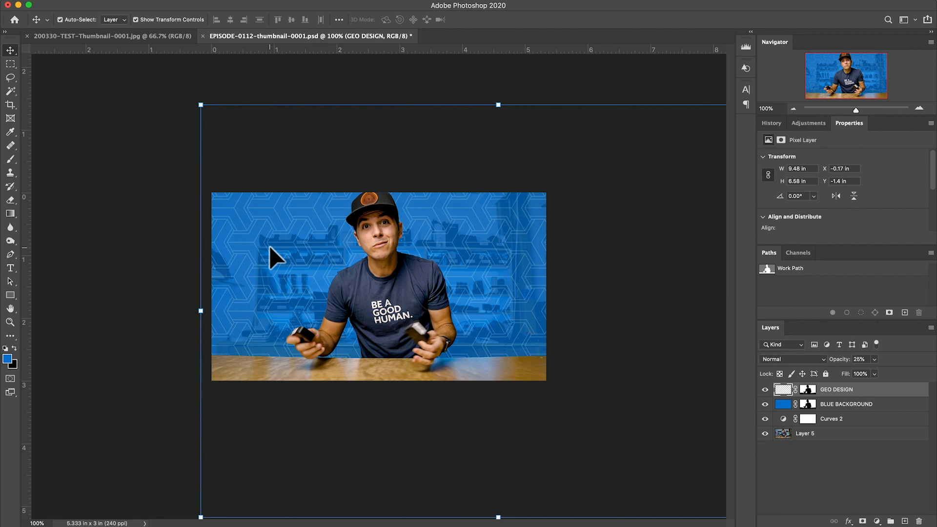
key(t)
click(421, 343)
text(Gor)
key(BackSpace)
text(Pro)
key(super+a)
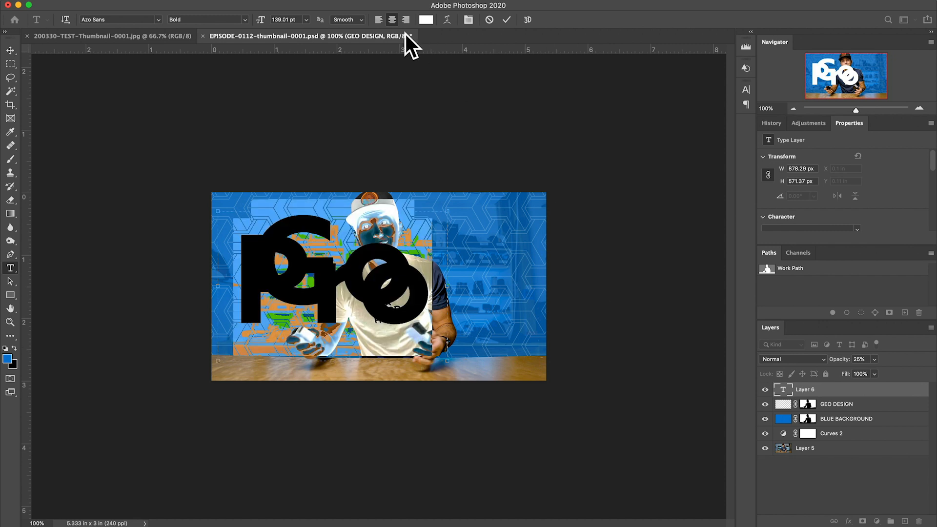
Reduce the GoPro text size, switch it to a brush-style font and move it left of the man.
drag(268, 21, 227, 20)
click(159, 21)
click(150, 61)
click(11, 50)
drag(308, 223, 259, 243)
Shrink the GoPro text box to fit the word and reposition it in the space beside the man's head.
click(10, 268)
click(278, 251)
drag(397, 381, 290, 270)
click(10, 50)
drag(246, 251, 289, 232)
click(11, 268)
click(159, 20)
click(11, 50)
Create the line "TIPS AND TRICKS" above GoPro in Azo Sans at 16.83 pt.
click(11, 268)
double_click(294, 235)
click(160, 20)
click(146, 73)
drag(261, 20, 244, 23)
text(tip)
key(BackSpace)
key(BackSpace)
key(BackSpace)
text(TIPS AND TRICKS)
drag(333, 233, 298, 229)
Duplicate the TIPS AND TRICKS line below GoPro and change the copy's text to "2020".
click(10, 51)
click(10, 268)
alt+drag(298, 229, 248, 300)
triple_click(319, 301)
text(2020)
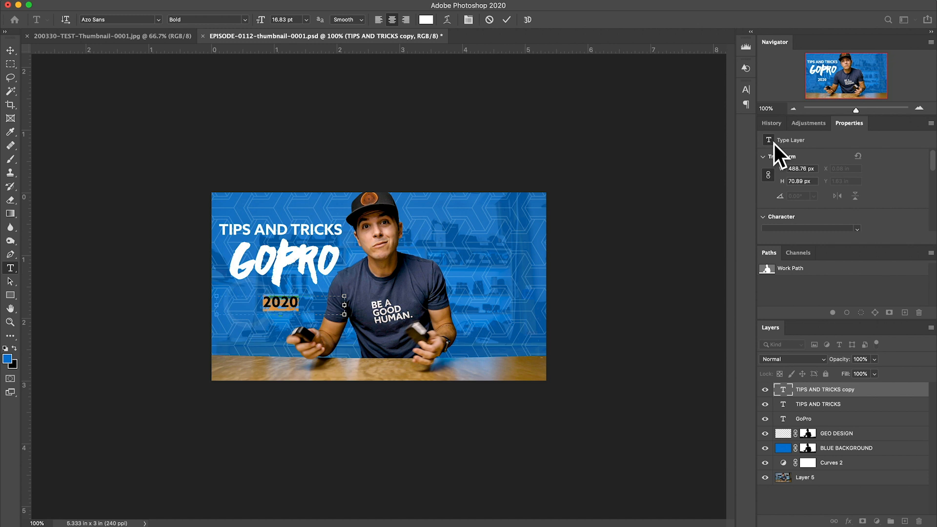
Widen the letter spacing of the 2020 text by setting its tracking to 200.
click(744, 90)
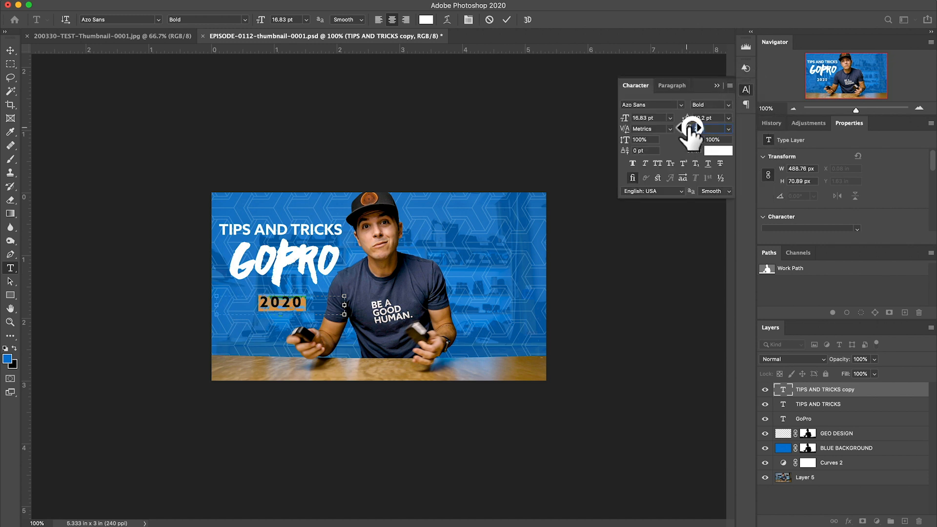
click(11, 51)
click(127, 119)
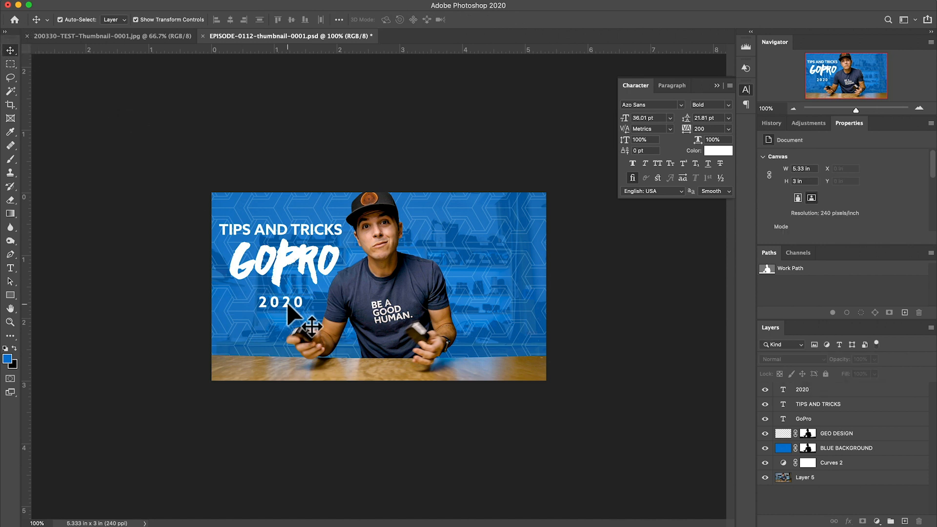
Move 2020 up and right so it sits close beneath the end of GoPro, and shift GoPro slightly left.
drag(288, 304, 306, 292)
drag(293, 261, 287, 261)
Group the 2020, TIPS AND TRICKS and GoPro text layers and turn off the display of transform controls.
click(292, 228)
shift+click(824, 388)
shift+click(825, 418)
click(136, 20)
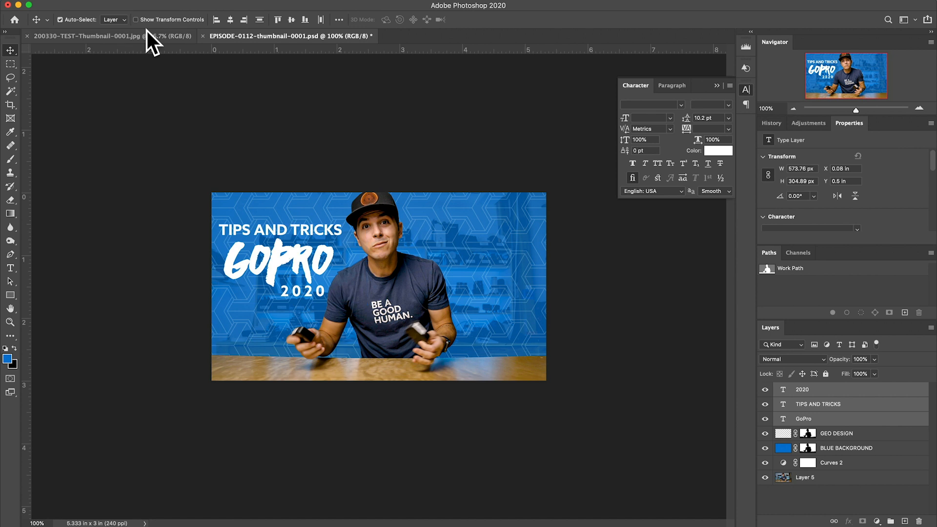
key(super+g)
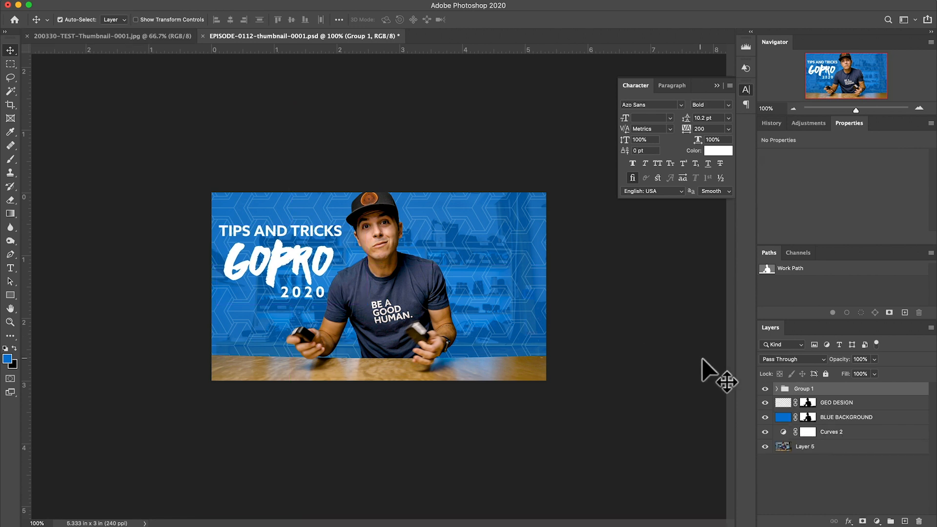
Add a Multiply drop shadow at 42% opacity to the text group, with the light angle coming from the upper left.
double_click(918, 389)
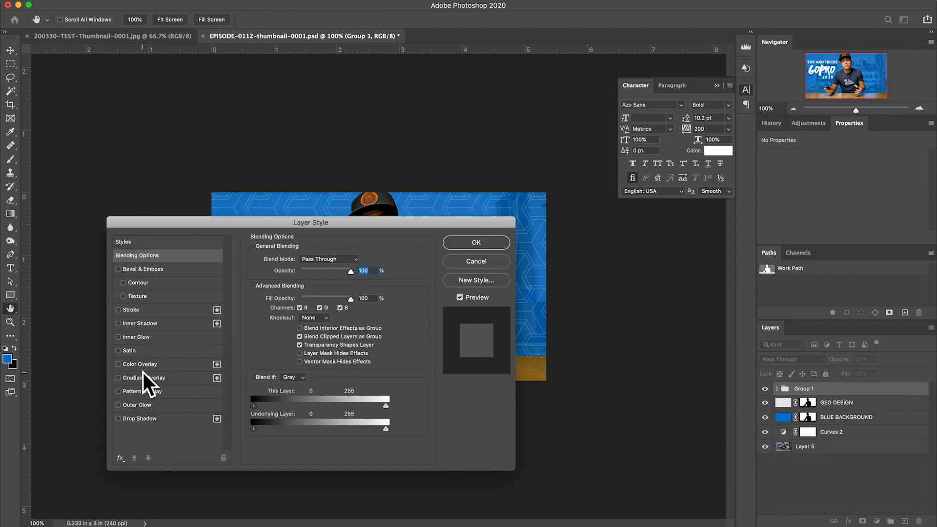
click(146, 418)
drag(209, 223, 491, 169)
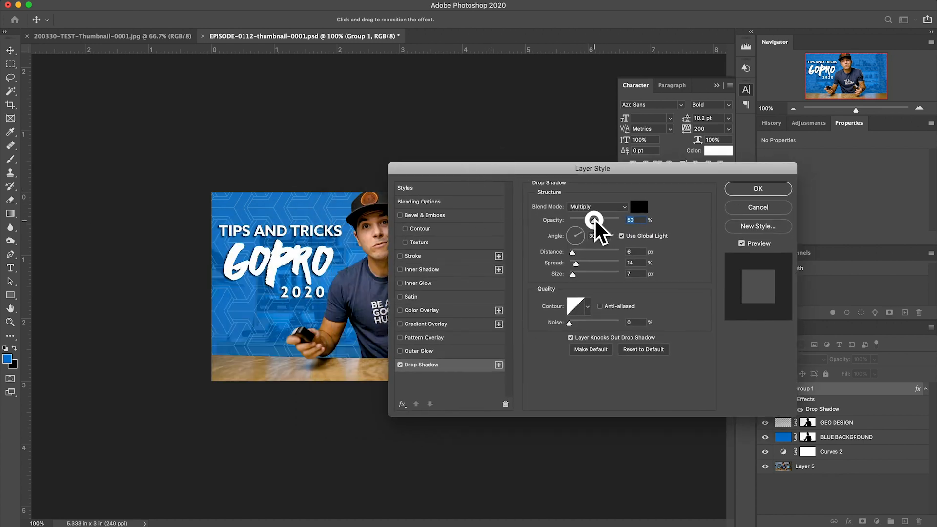
drag(594, 221, 592, 221)
click(570, 230)
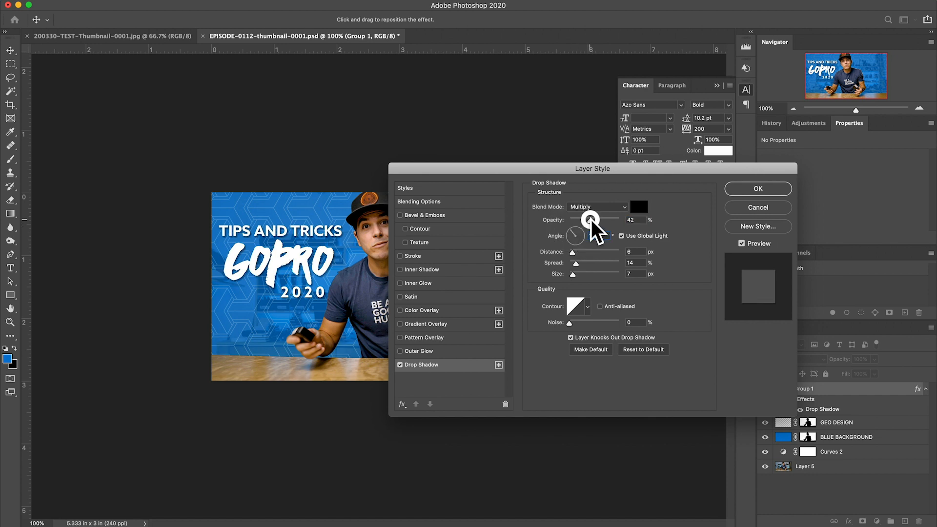
click(744, 189)
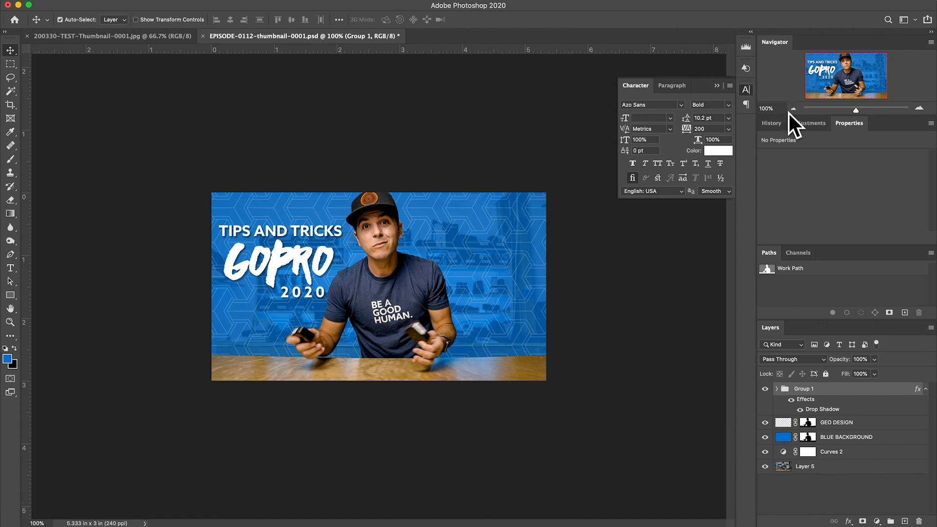
Check the thumbnail at a smaller size and reduce the BLUE BACKGROUND layer's opacity to 50%.
click(793, 109)
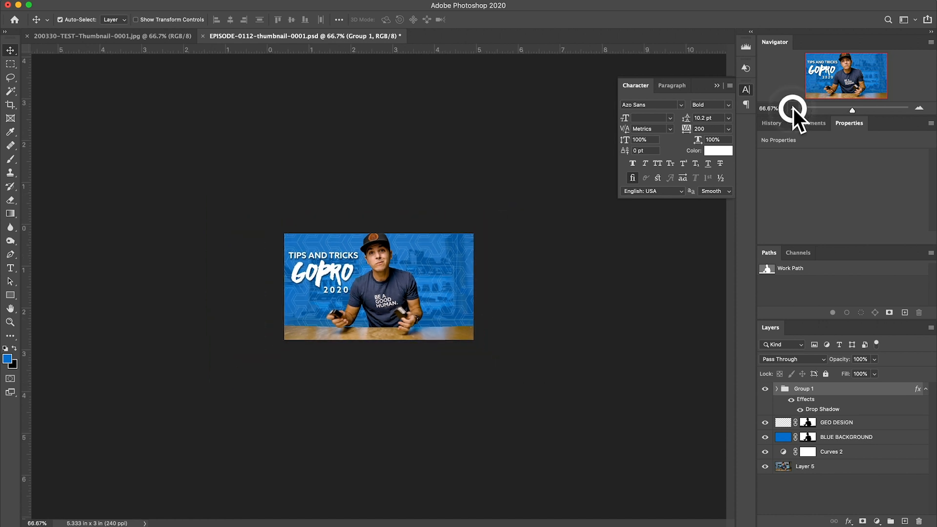
click(793, 108)
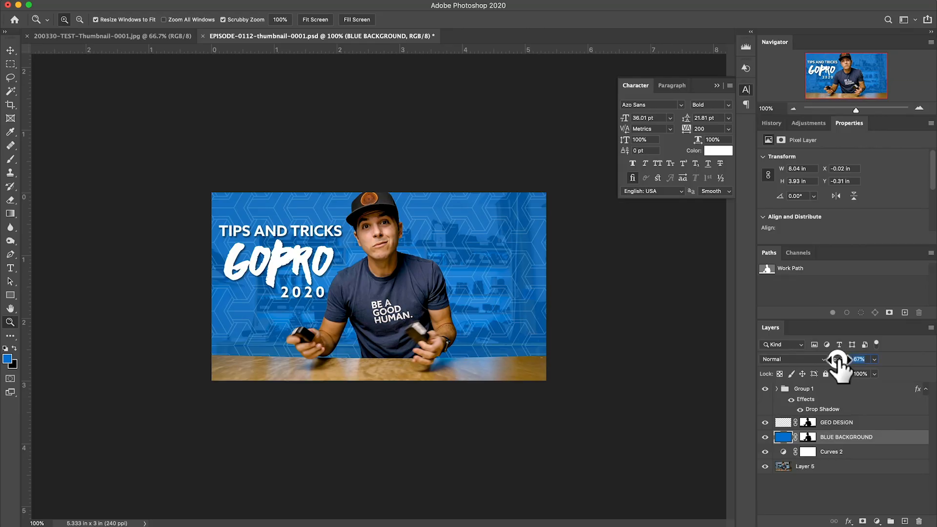
drag(838, 360, 846, 362)
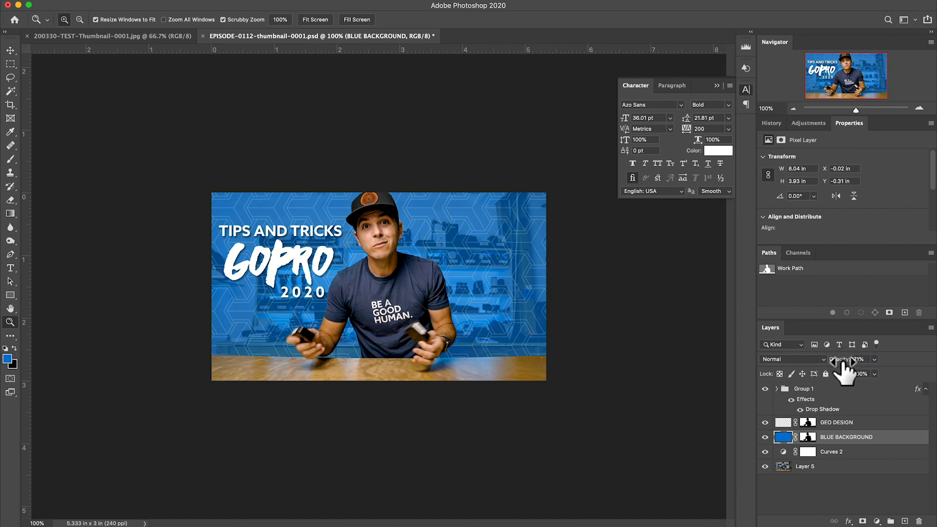
key(v)
key(5)
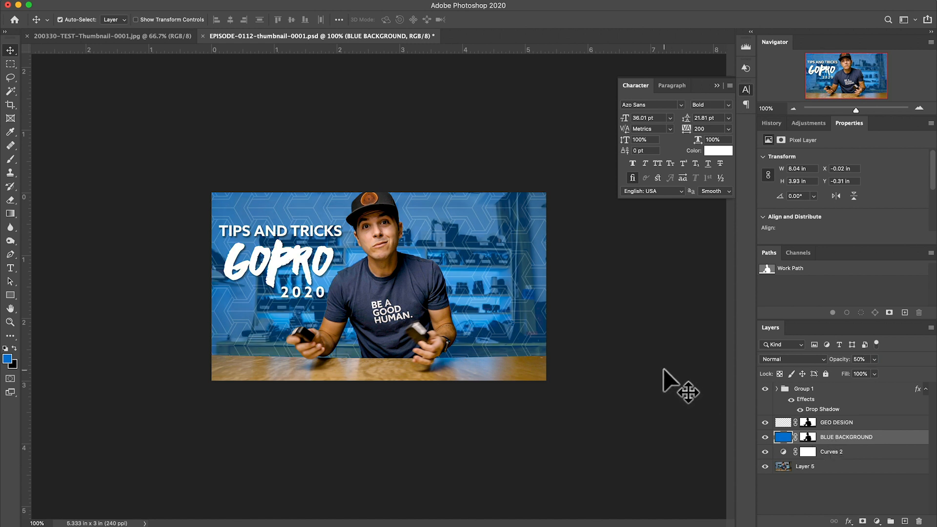
click(95, 87)
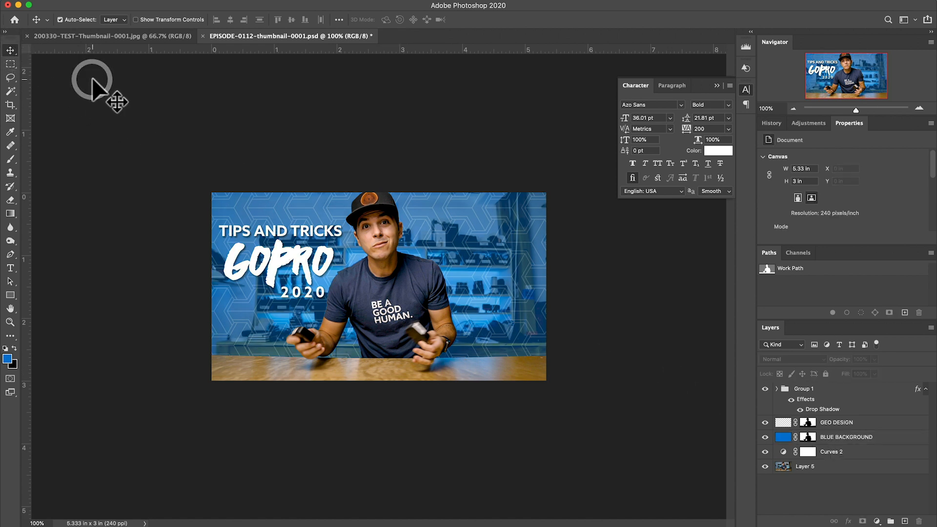